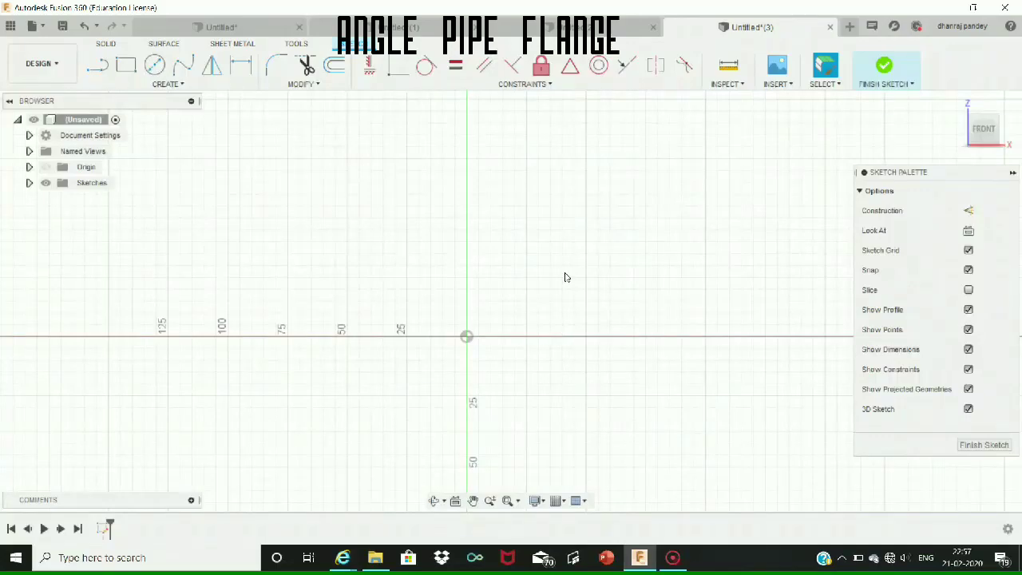
Draw a 60 mm circle centred at the sketch origin
left_click(155, 65)
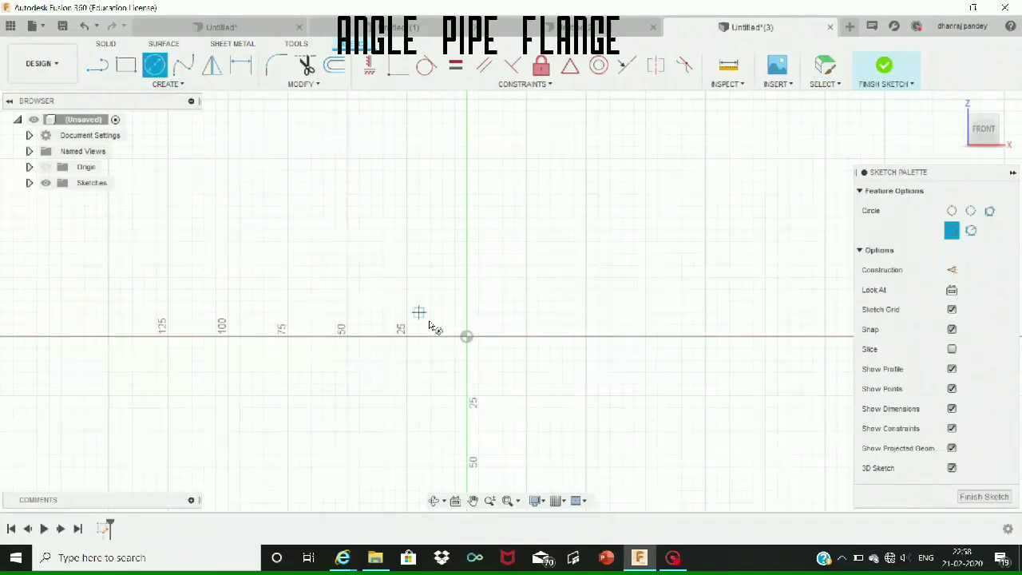
left_click(467, 336)
type("60")
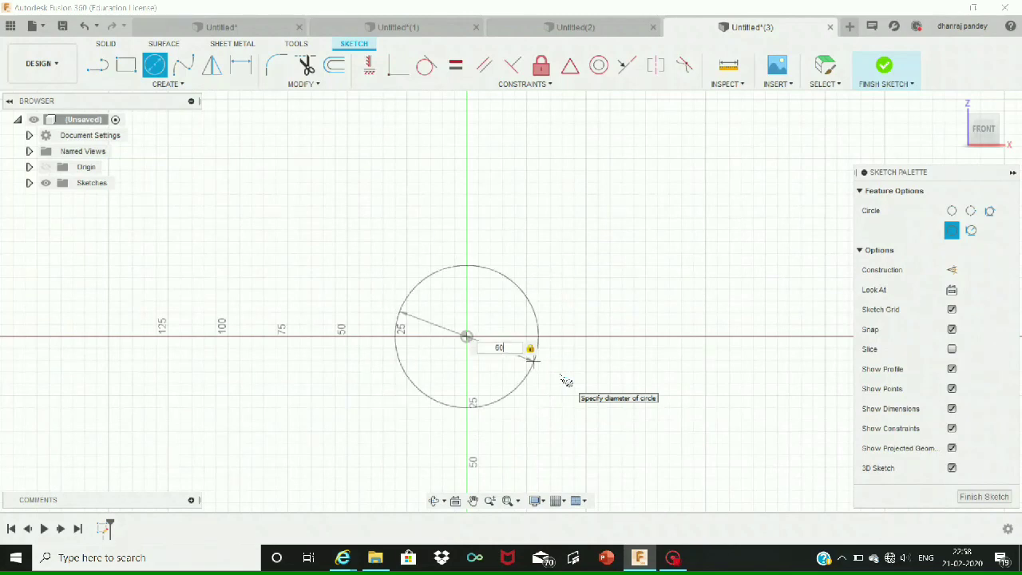
key("Return")
key("Escape")
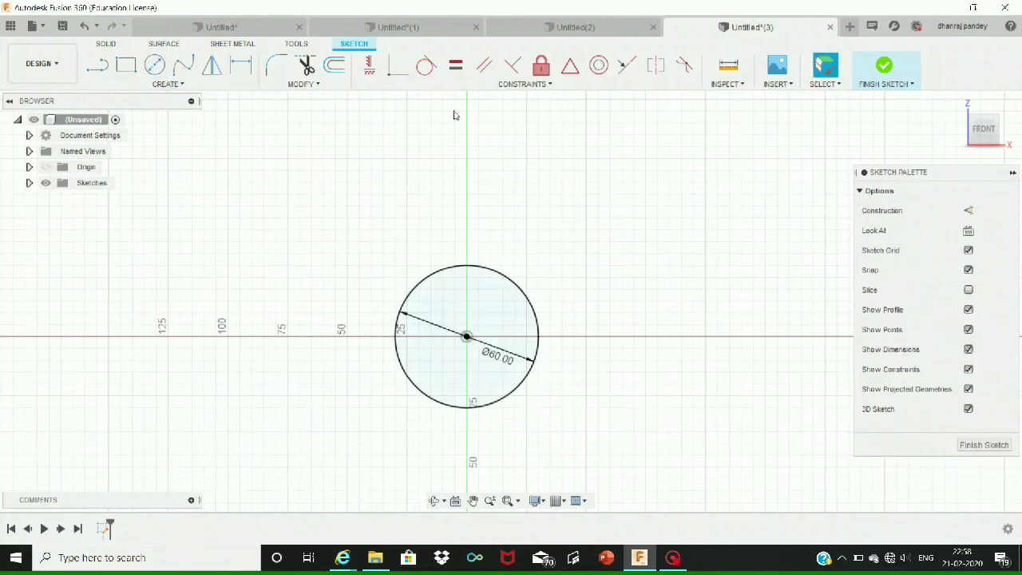
Offset the 60 mm circle -8 mm inward to form a concentric ring
left_click(234, 83)
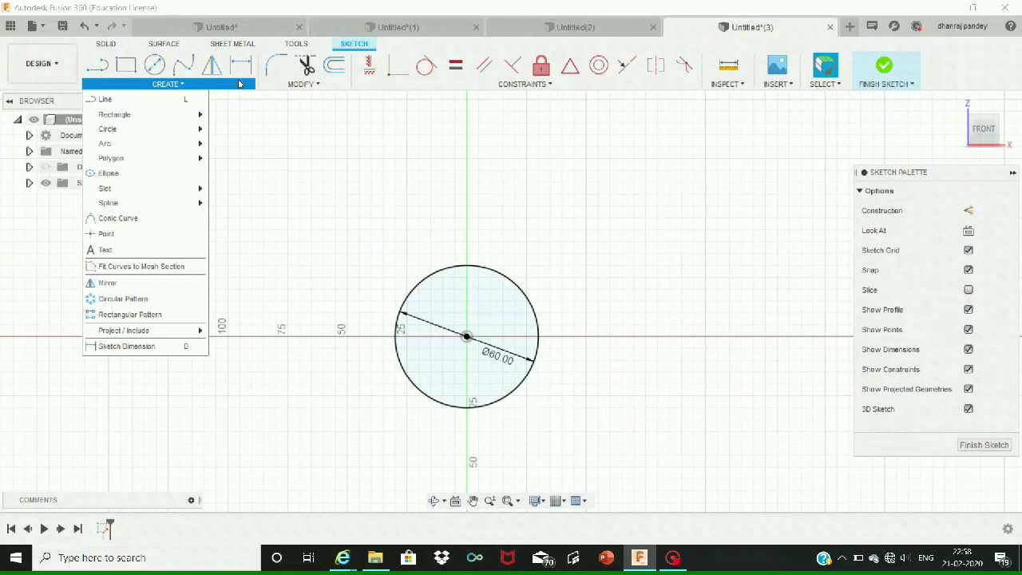
left_click(304, 83)
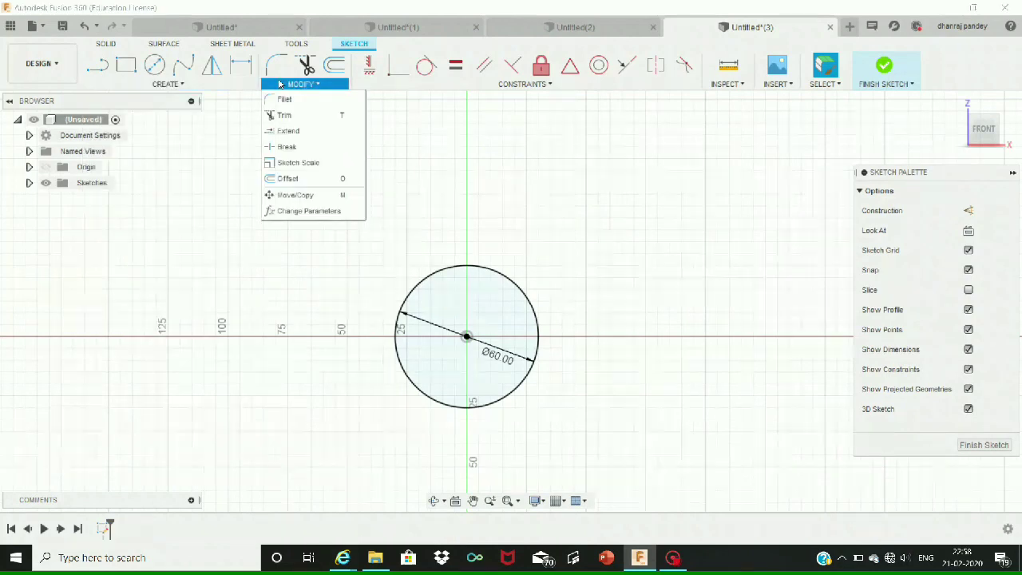
left_click(301, 178)
left_click(495, 270)
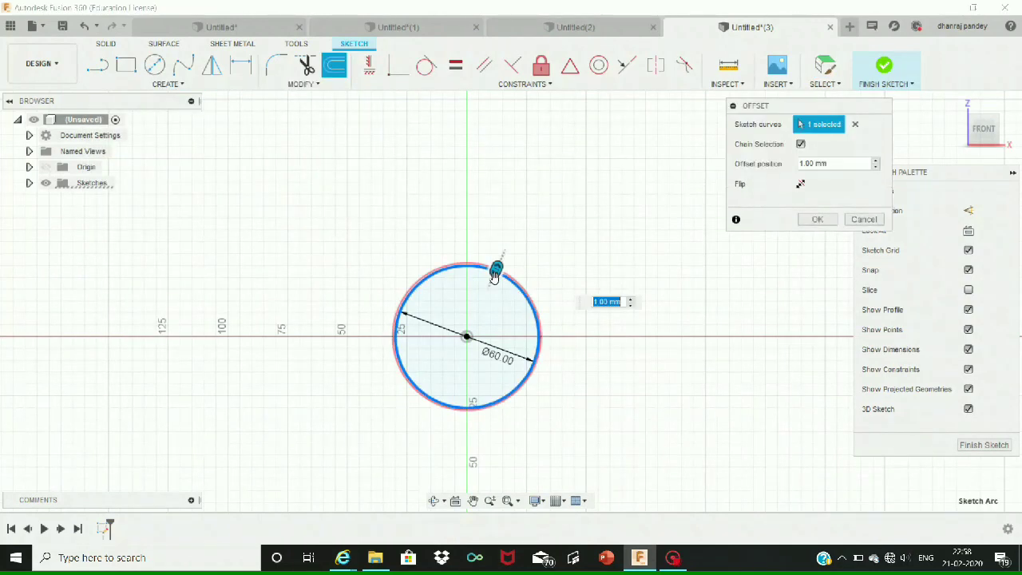
left_click_drag(491, 278, 488, 288)
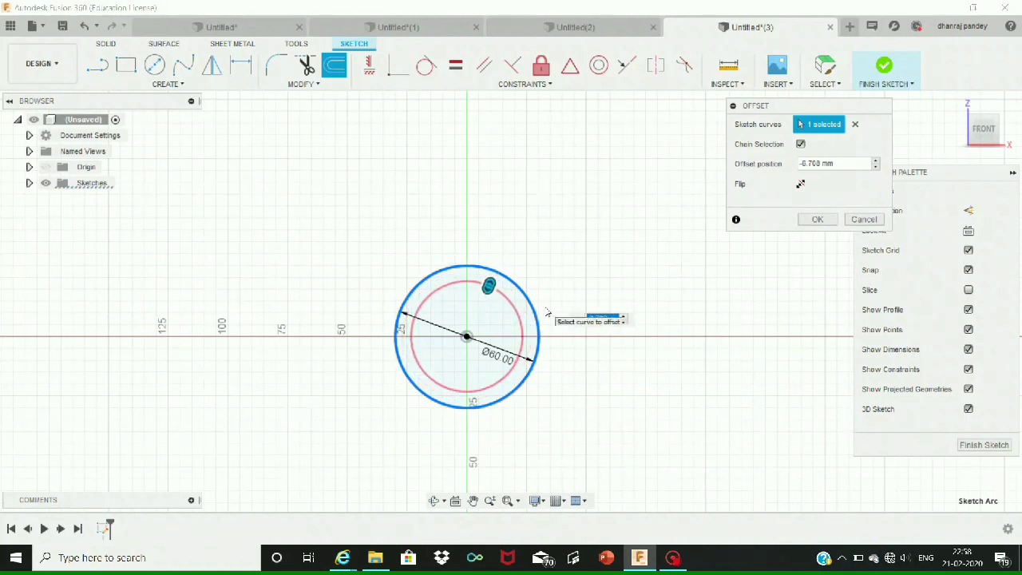
type("-8")
key("Return")
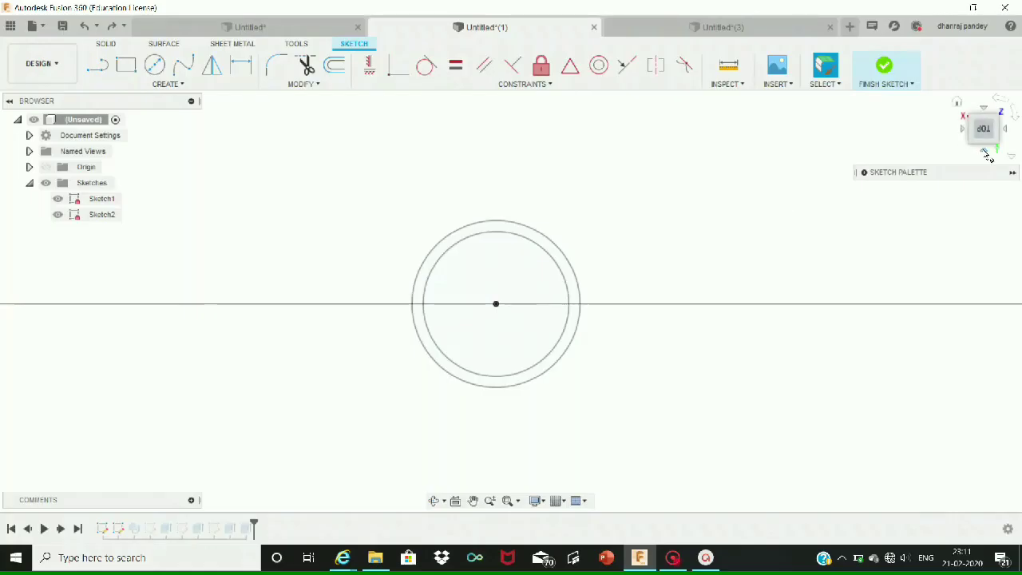
Draw a three-point arc starting at the origin with an 80 mm chord
left_click(985, 153)
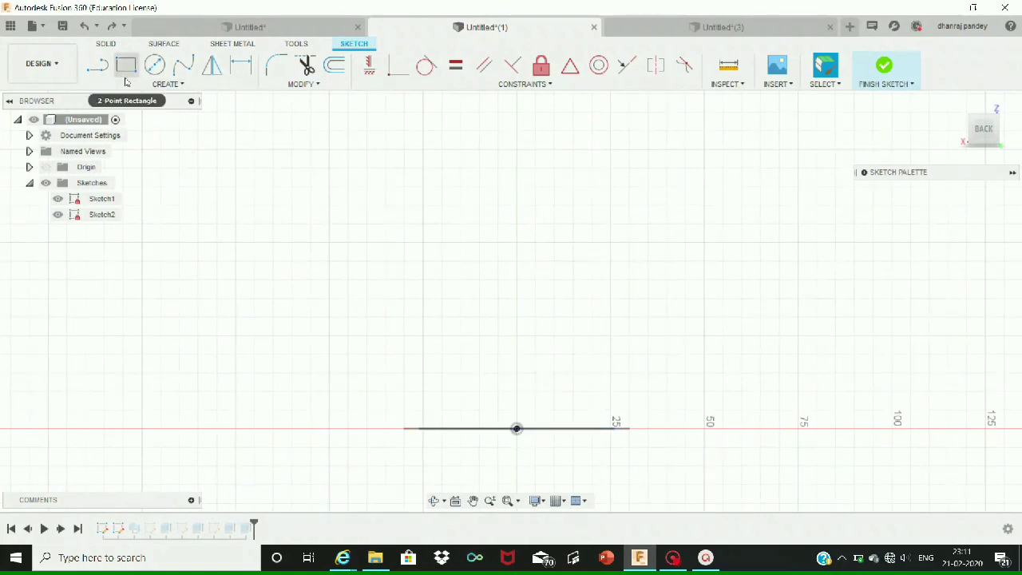
left_click(160, 84)
mouse_move(196, 143)
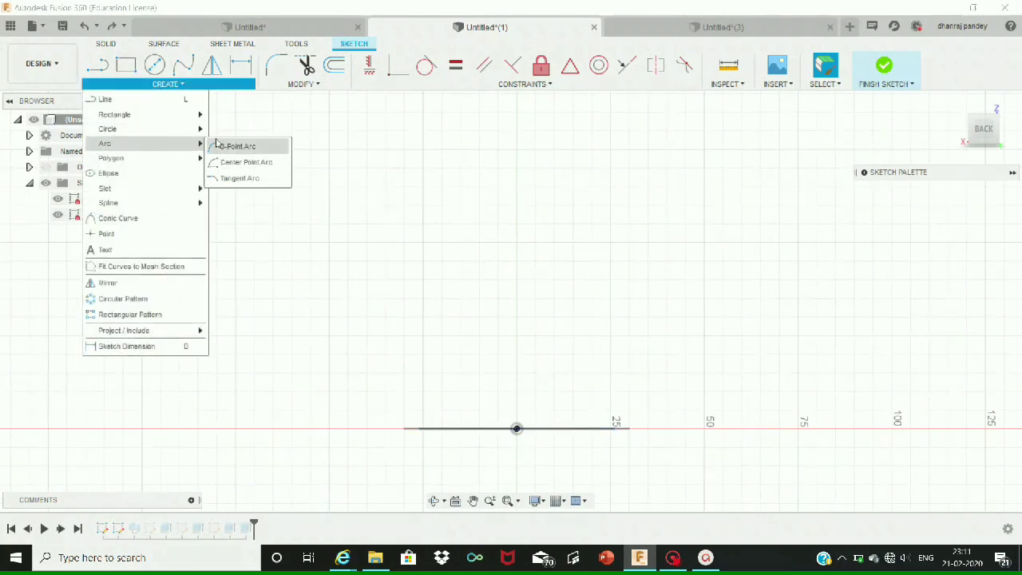
left_click(227, 146)
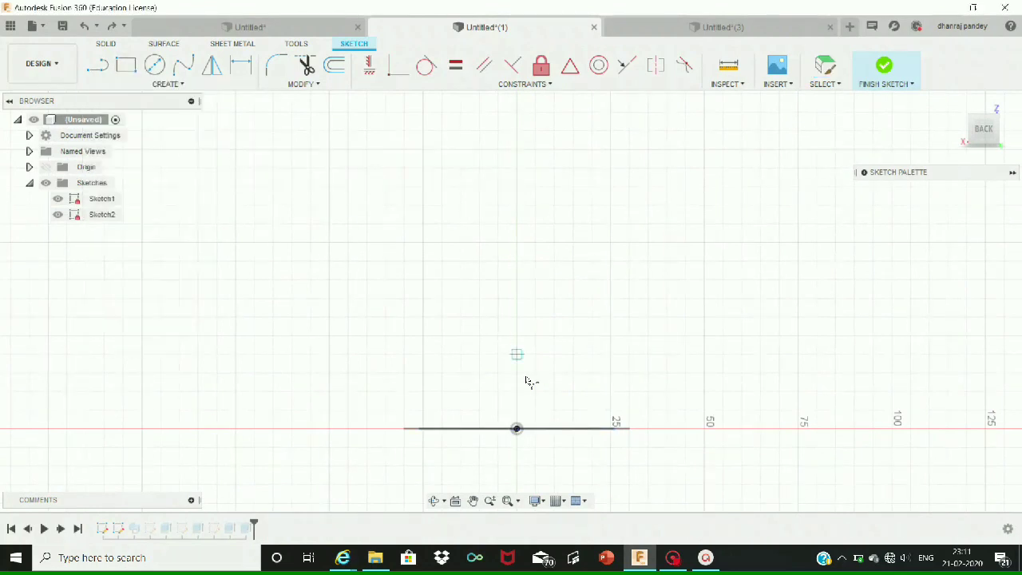
left_click(517, 428)
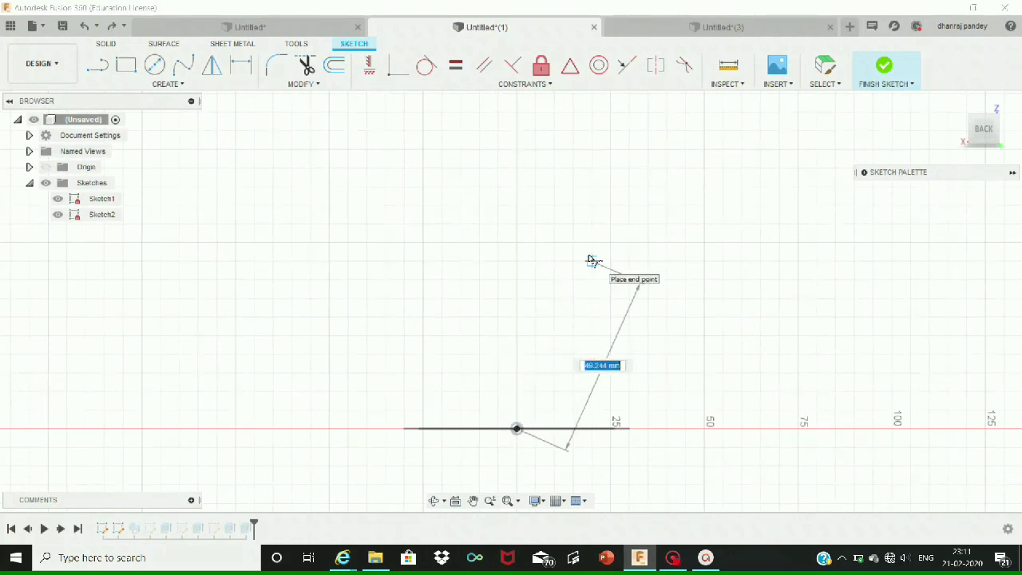
type("80")
key("Tab")
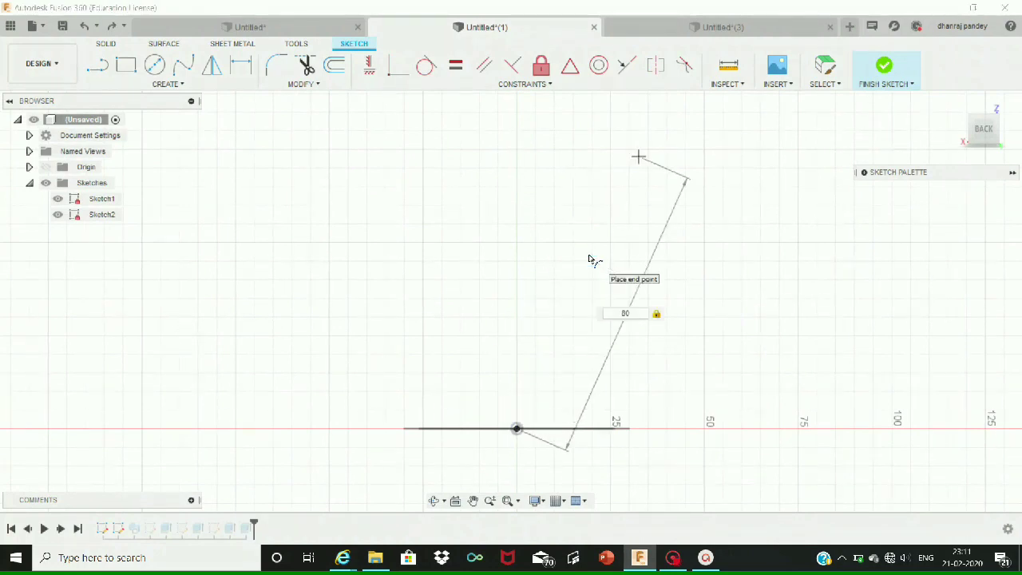
key("Return")
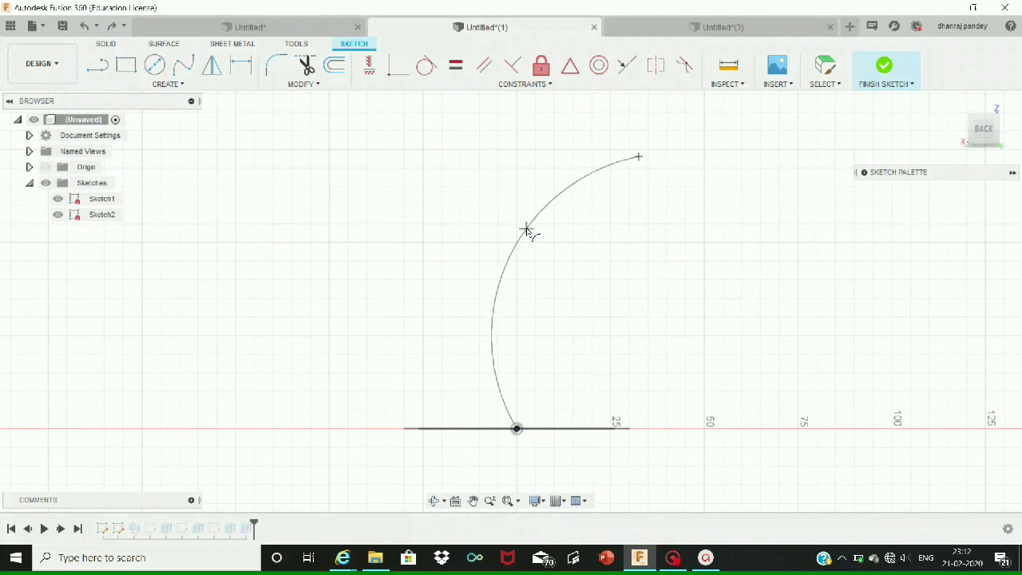
left_click(499, 227)
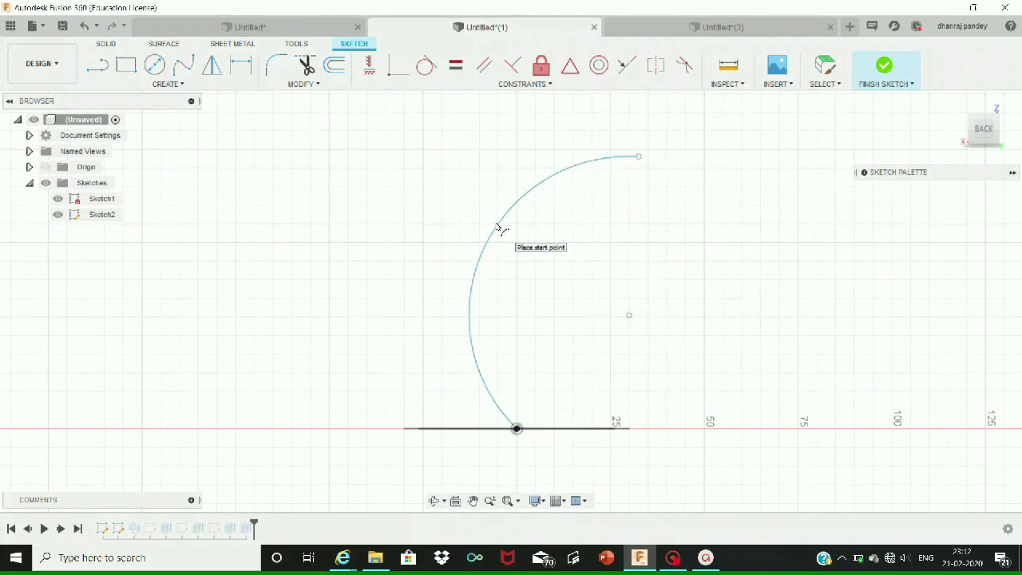
key("Escape")
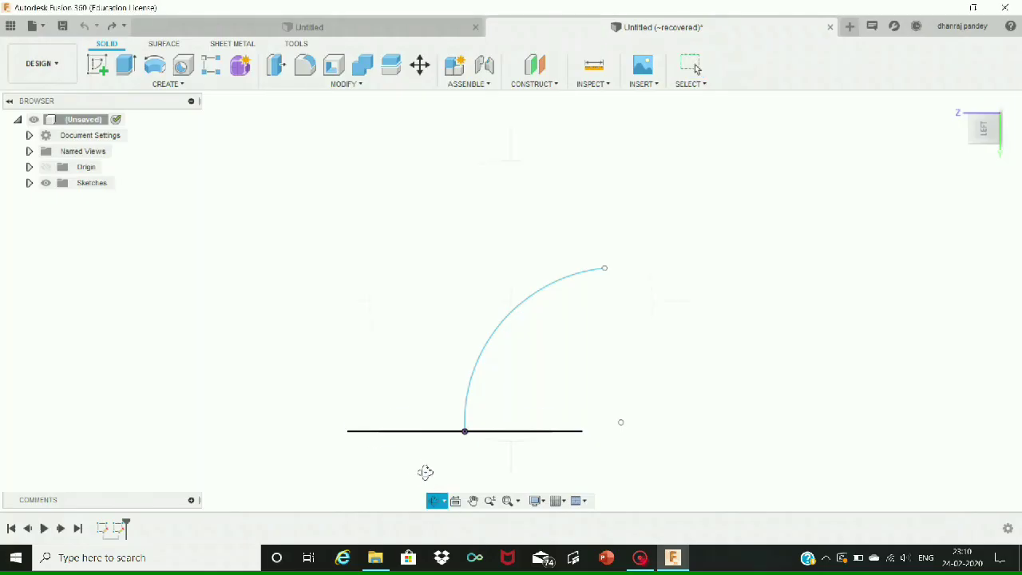
Sweep the ring profile along the 80 mm arc path to form a solid elbow
left_click_drag(425, 472, 423, 482)
key("Escape")
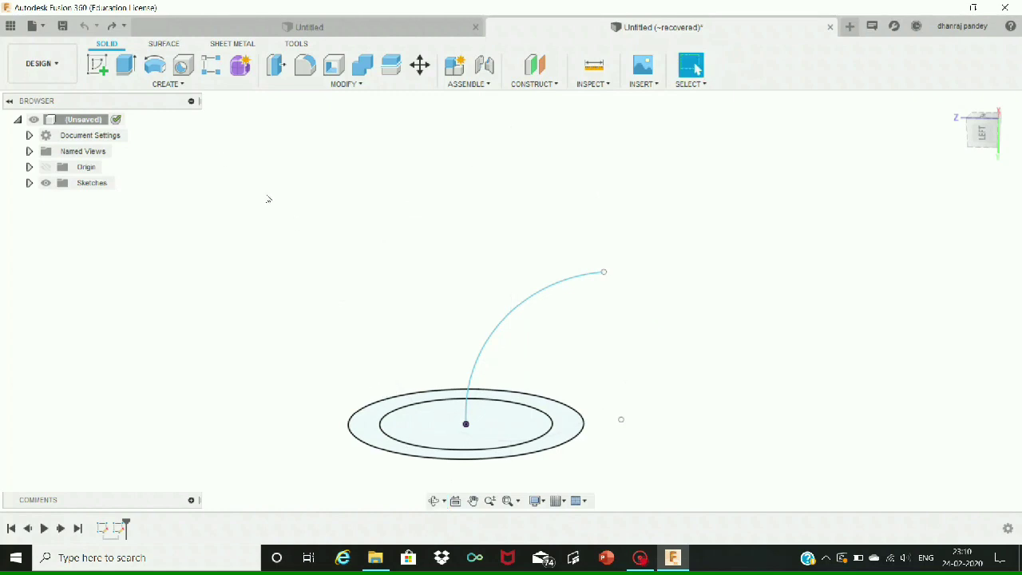
left_click(169, 84)
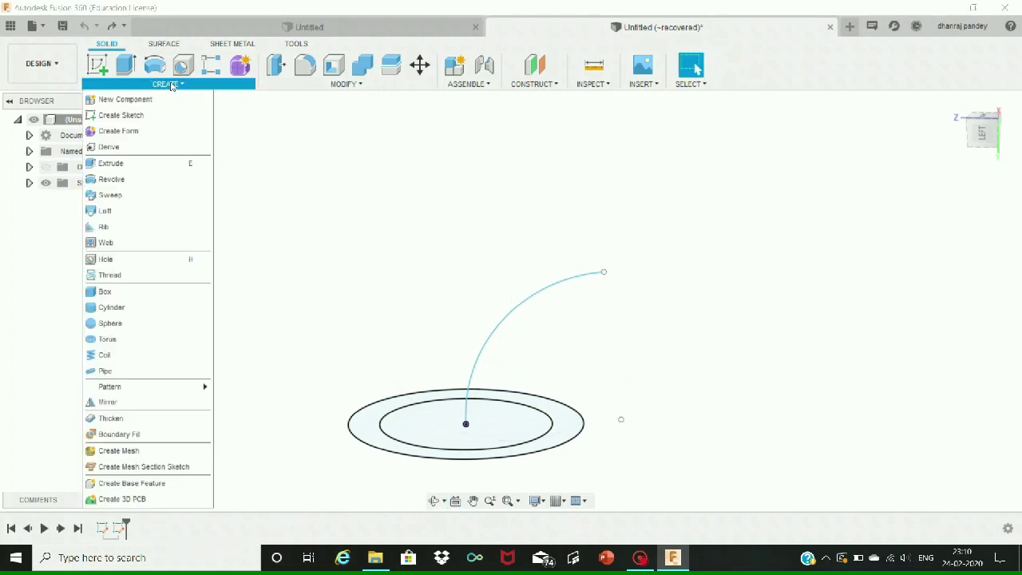
left_click(141, 199)
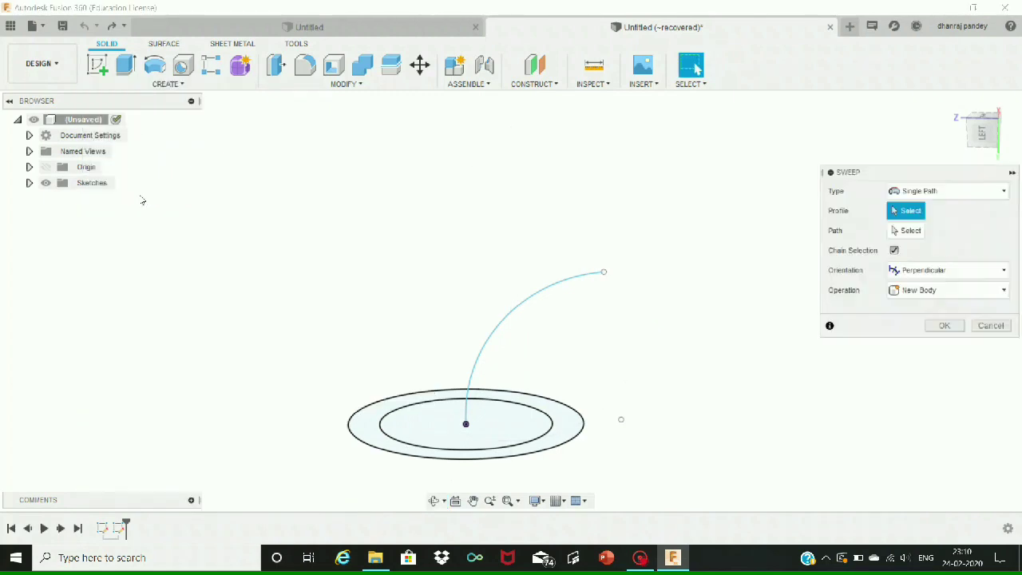
left_click(377, 431)
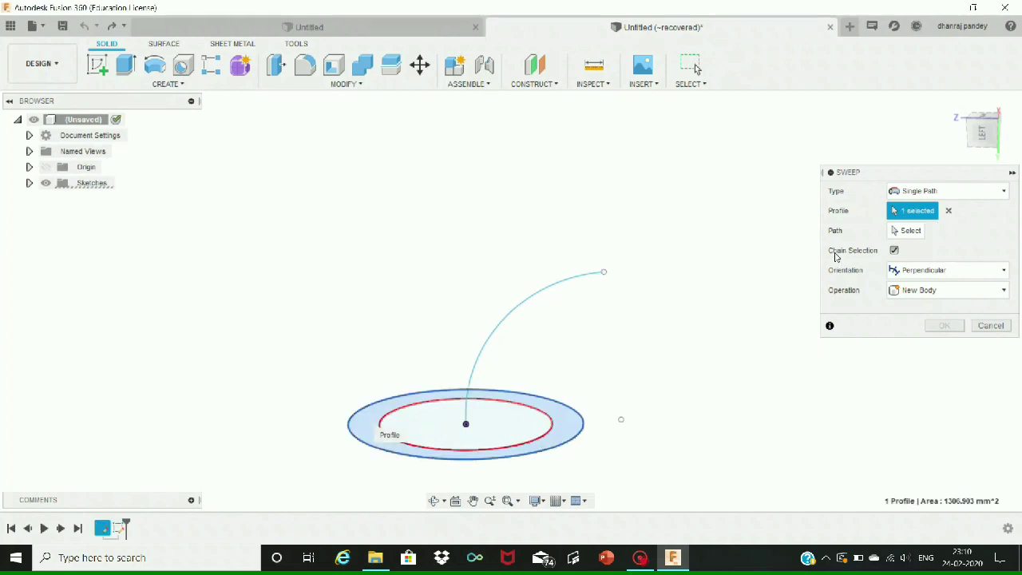
left_click(906, 230)
left_click(540, 294)
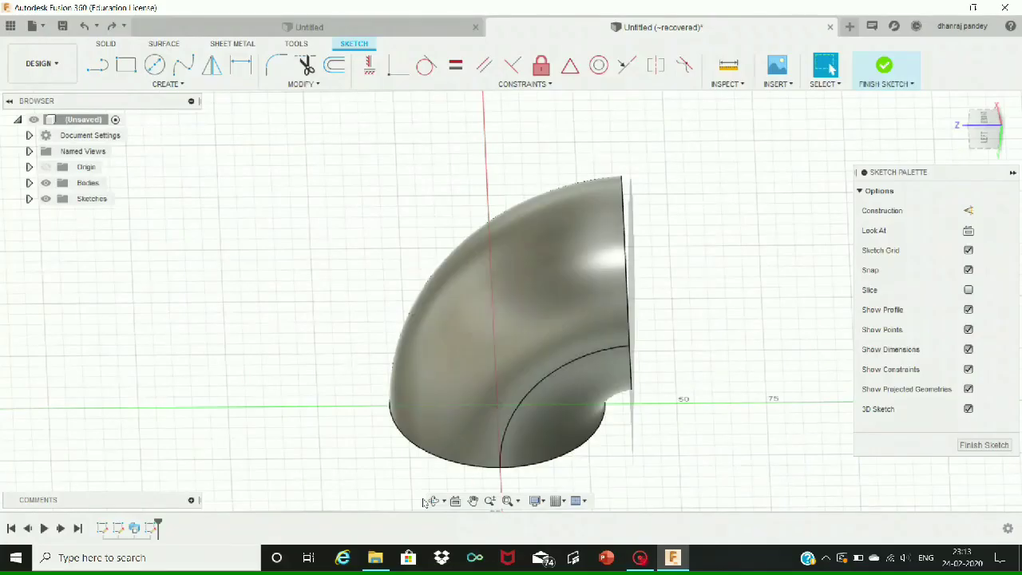
Orbit to the elbow's open end and view its ring face straight on
left_click(435, 501)
left_click_drag(626, 474, 687, 320)
key("Escape")
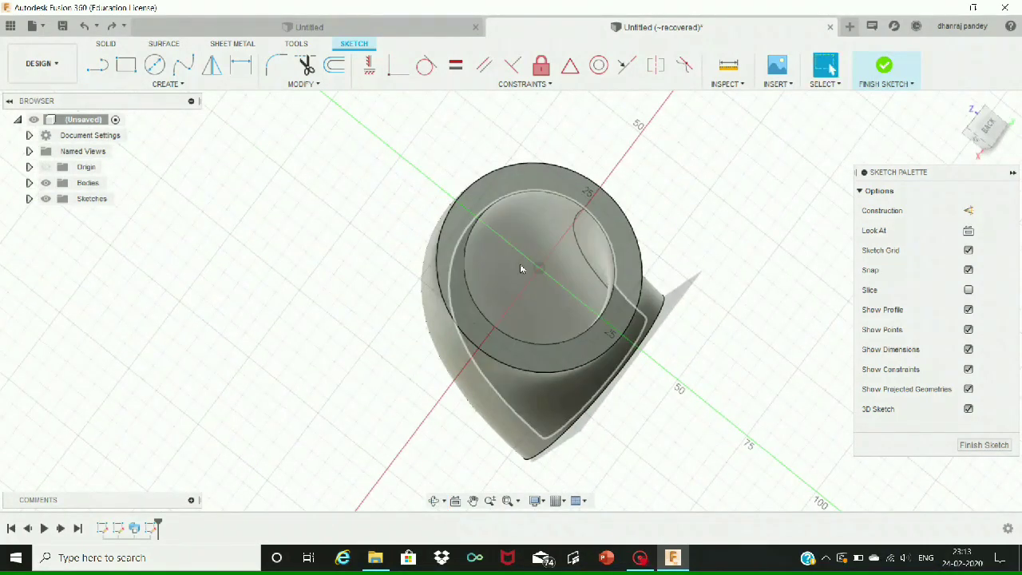
left_click(552, 189)
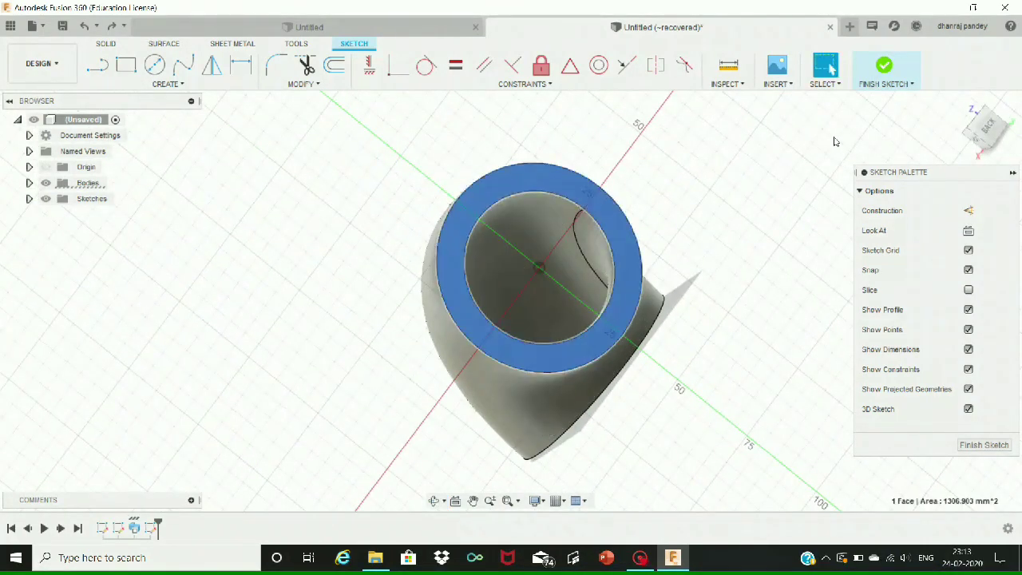
left_click(992, 128)
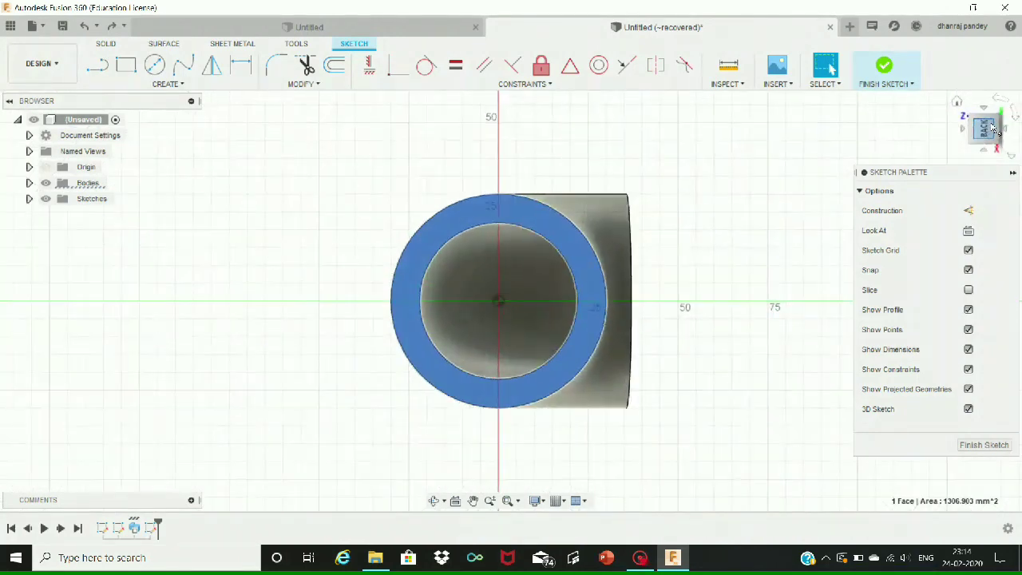
left_click(1012, 116)
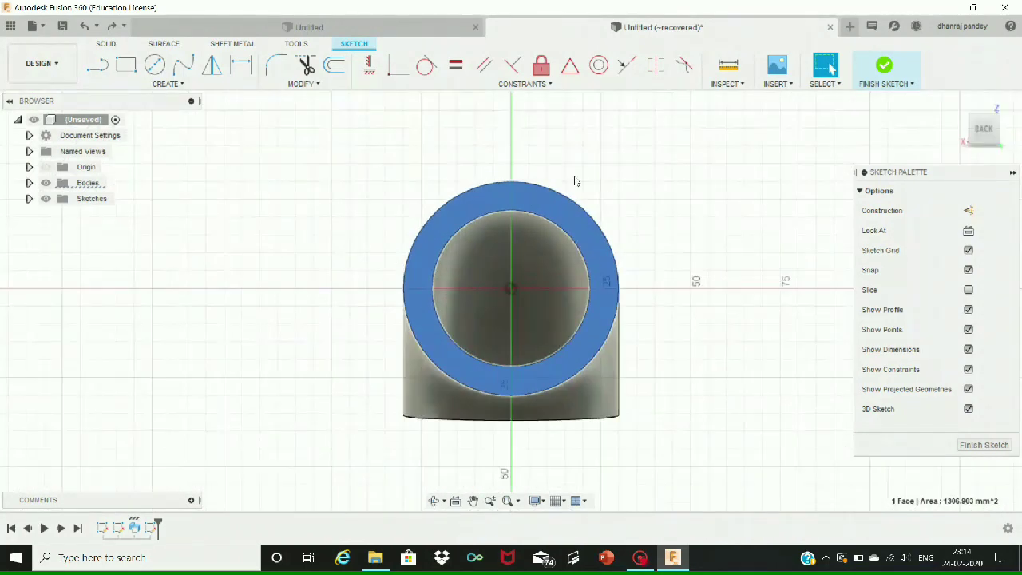
key("Escape")
Draw a centre rectangle on the pipe axis enclosing the ring end
left_click(169, 84)
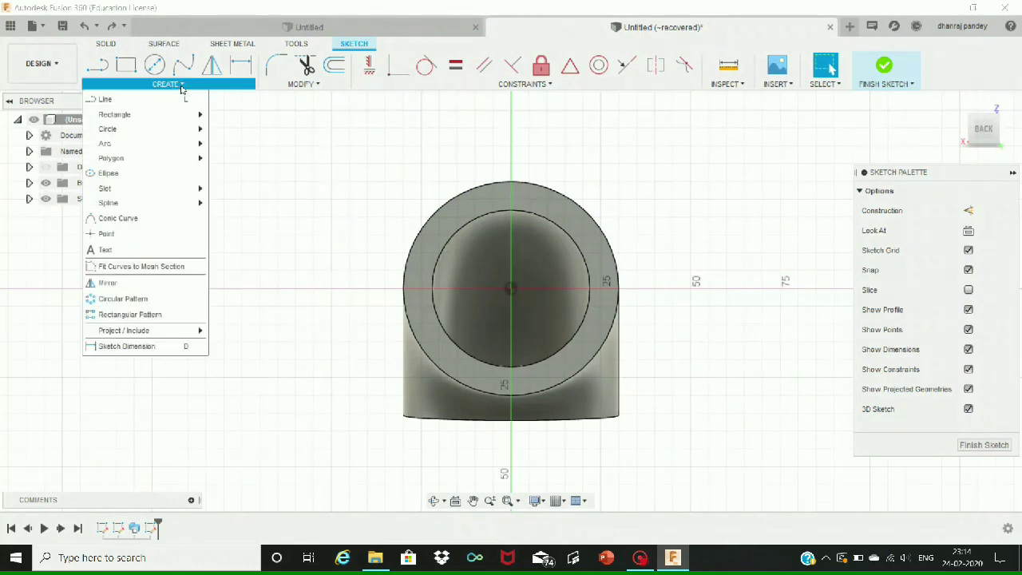
mouse_move(176, 114)
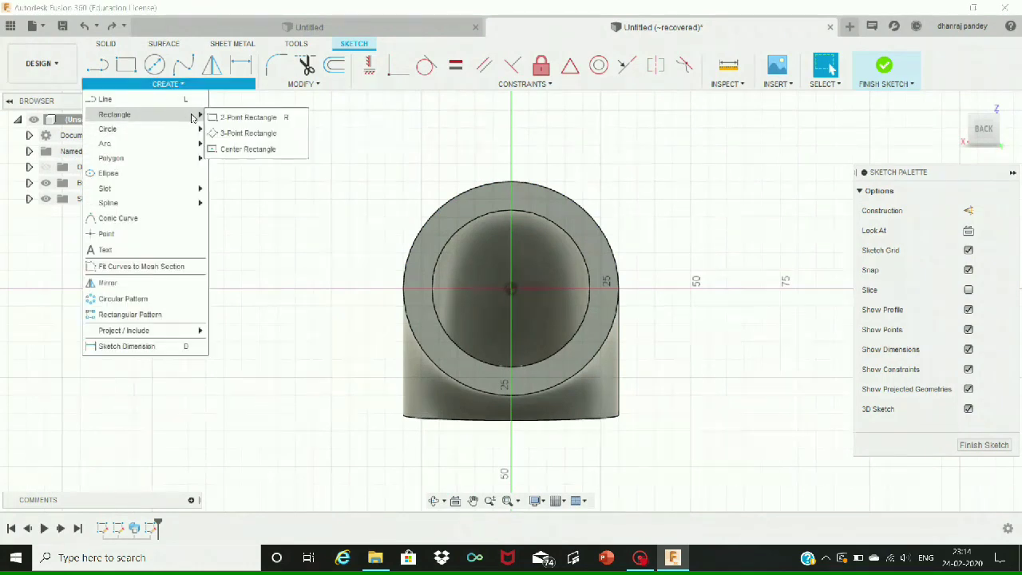
left_click(240, 147)
left_click(511, 288)
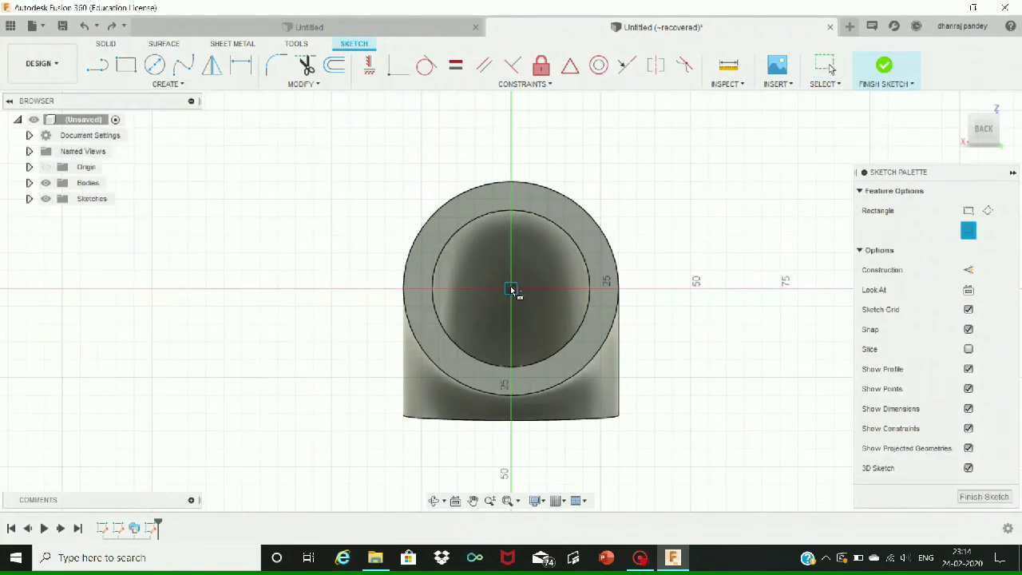
left_click(638, 404)
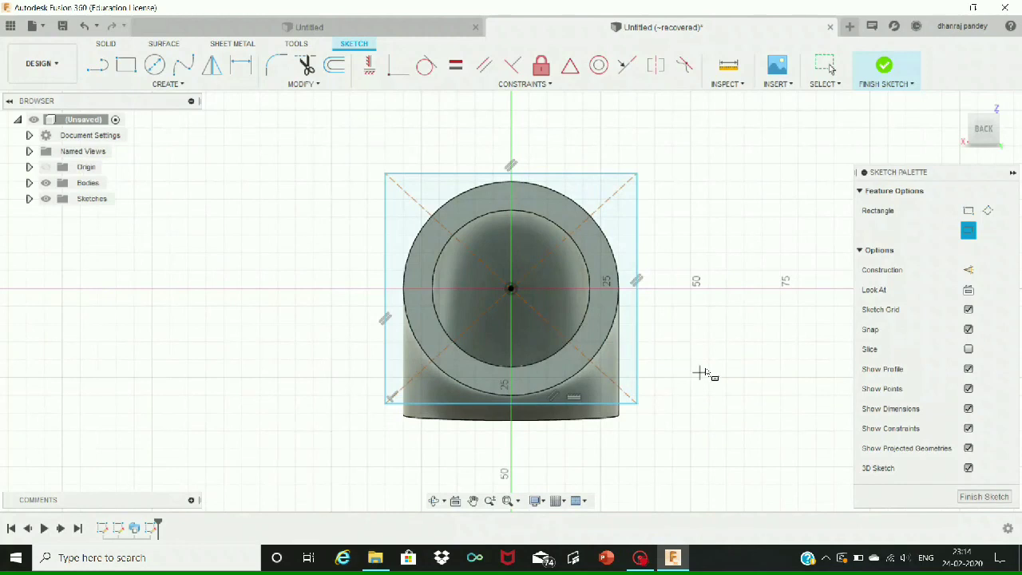
key("Escape")
double_click(577, 403)
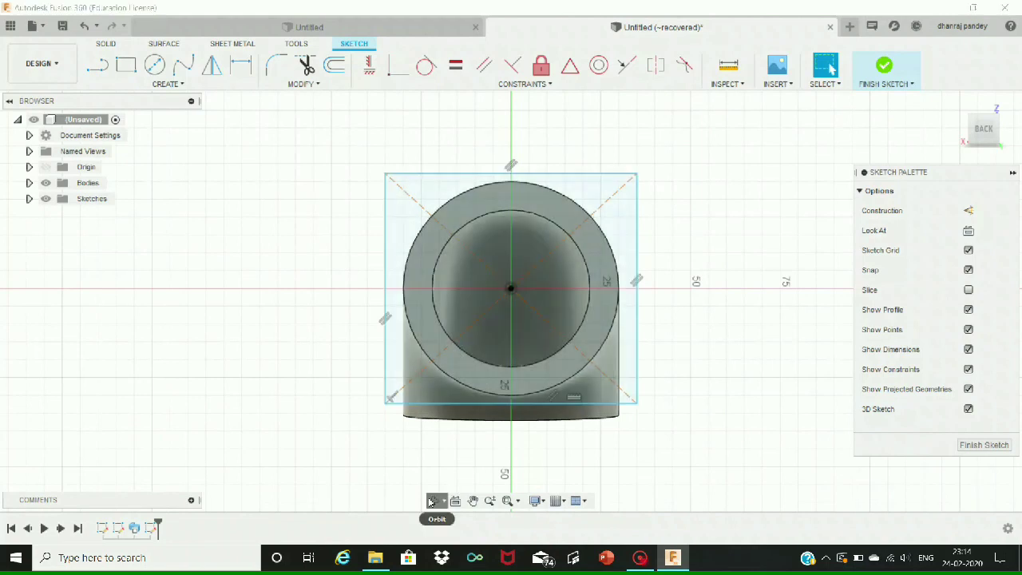
Orbit to a perspective view and switch to the solid modelling tools
left_click(430, 500)
left_click_drag(484, 450, 495, 336)
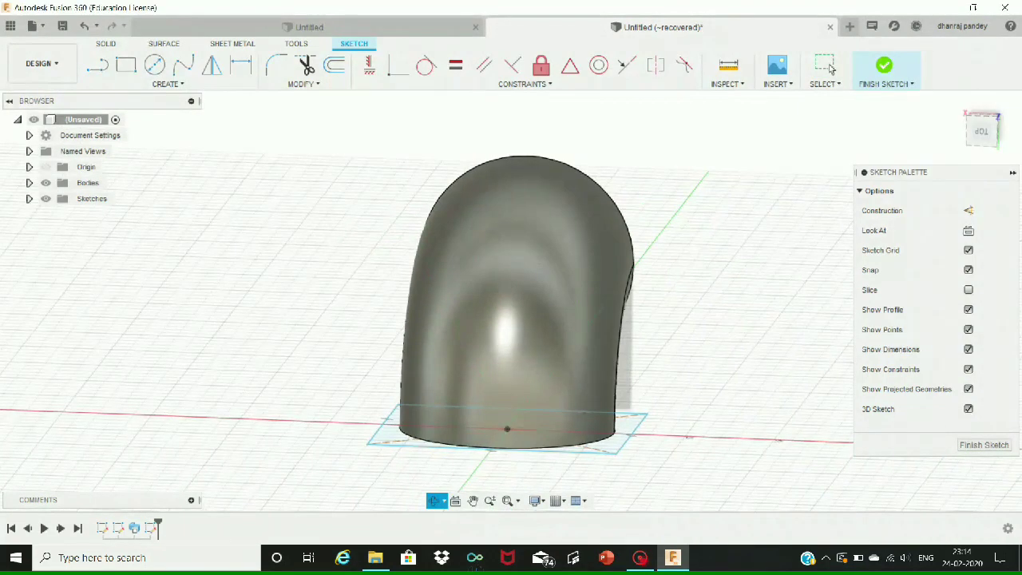
left_click(830, 69)
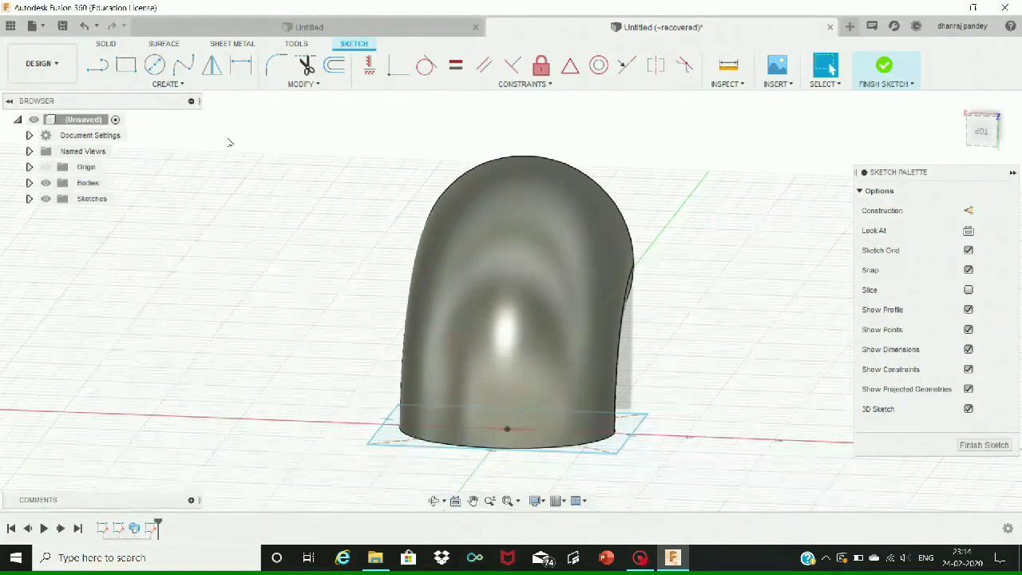
left_click(111, 43)
left_click(147, 84)
Extrude the square profile 5 mm, joined to the elbow end as a flange
left_click(110, 163)
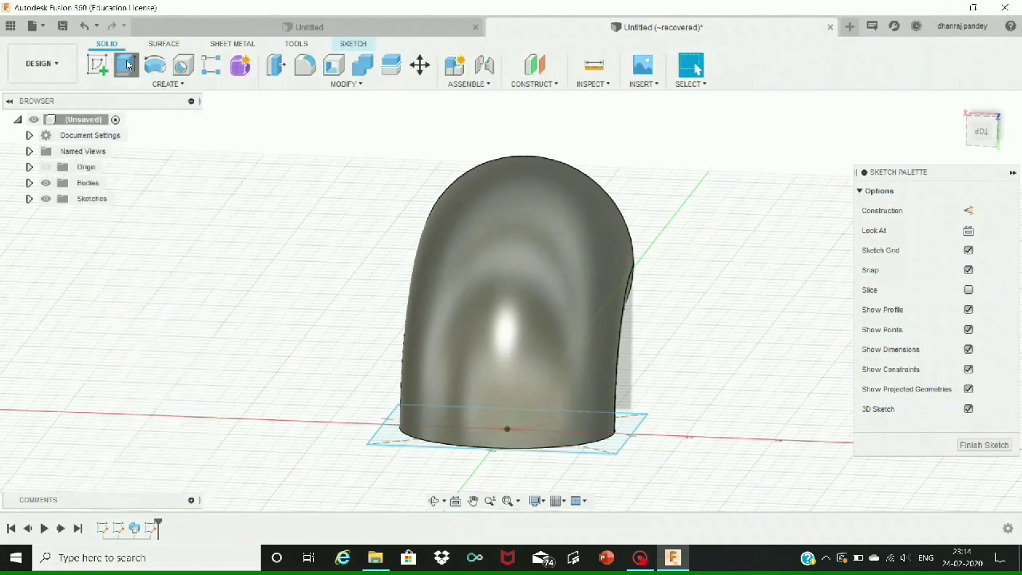
left_click(506, 438)
mouse_move(507, 445)
left_mouse_down()
mouse_move(505, 470)
mouse_move(506, 455)
left_mouse_up()
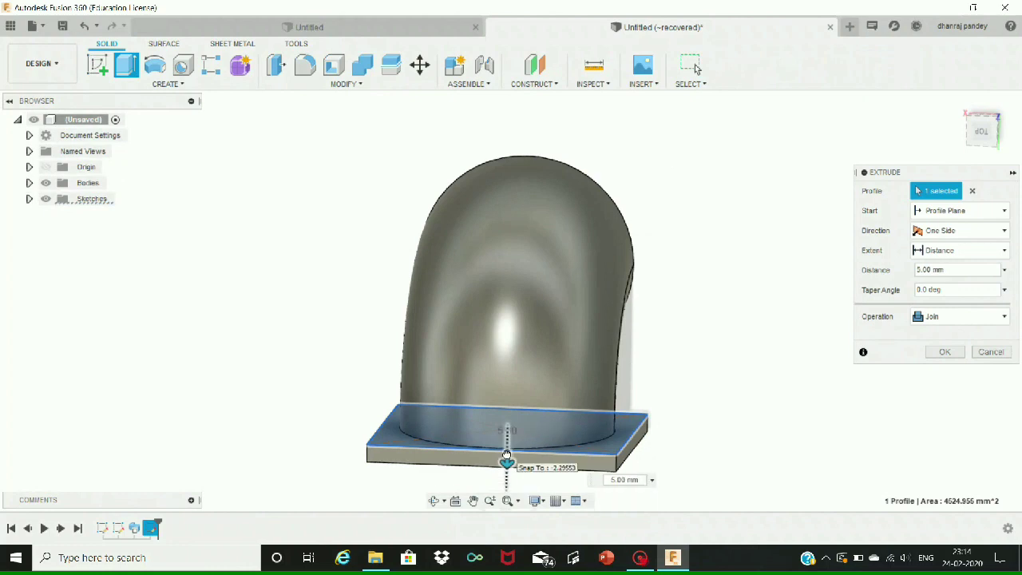
key("Return")
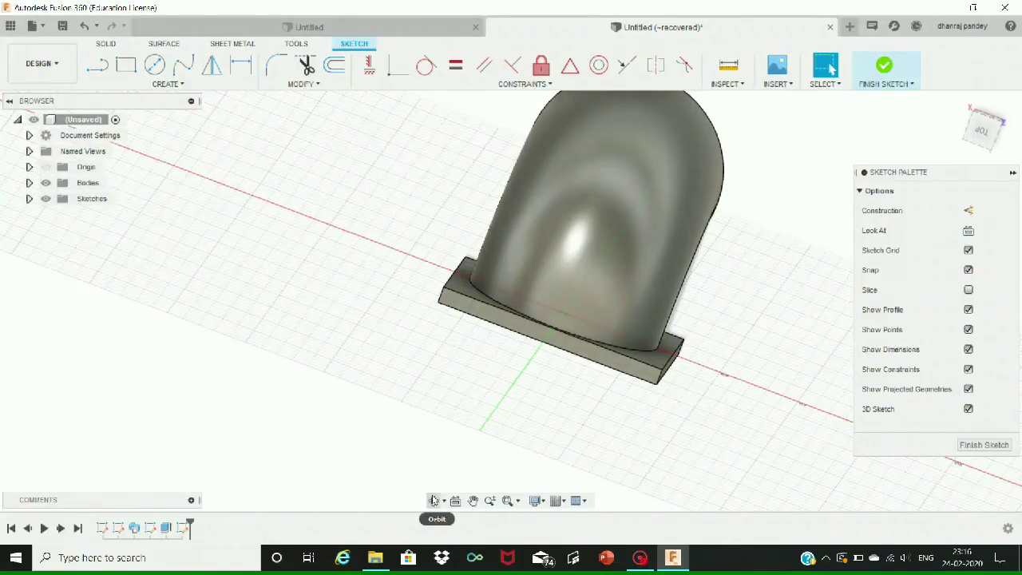
Orbit and align the view face-on to the flange's outer square face
left_click(434, 501)
left_click_drag(491, 432, 310, 290)
key("Escape")
left_click(519, 240)
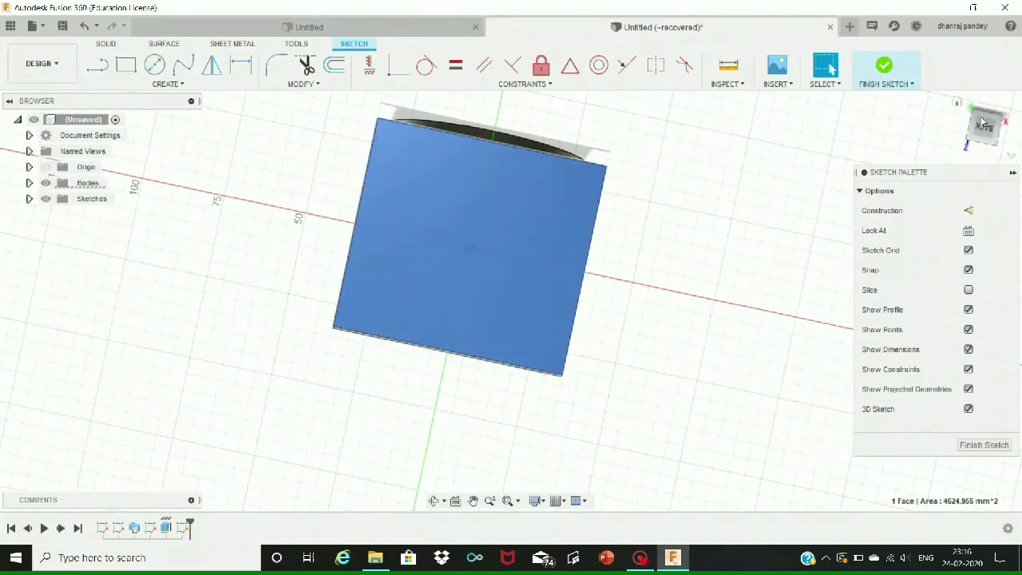
left_click(986, 126)
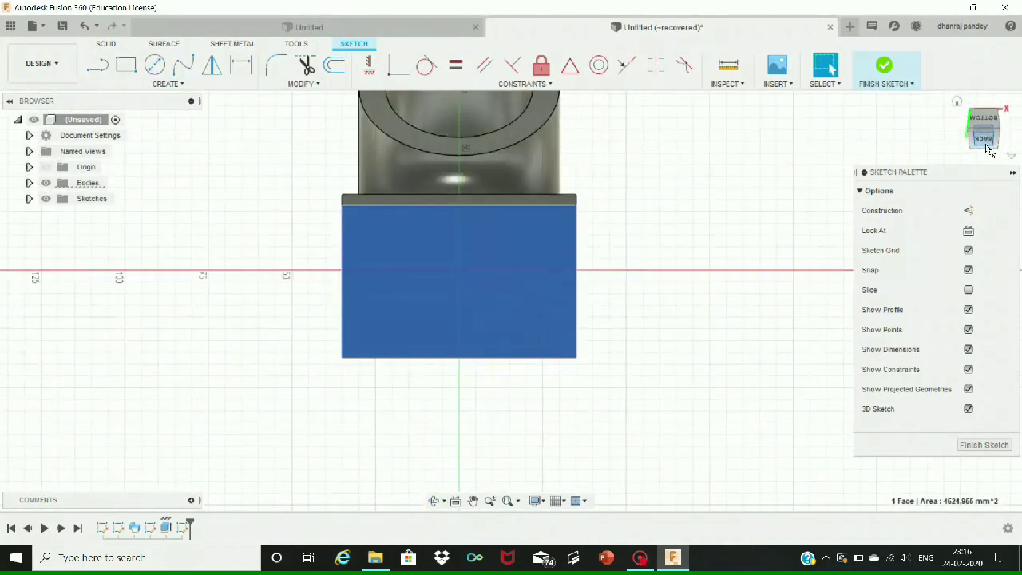
left_click(985, 142)
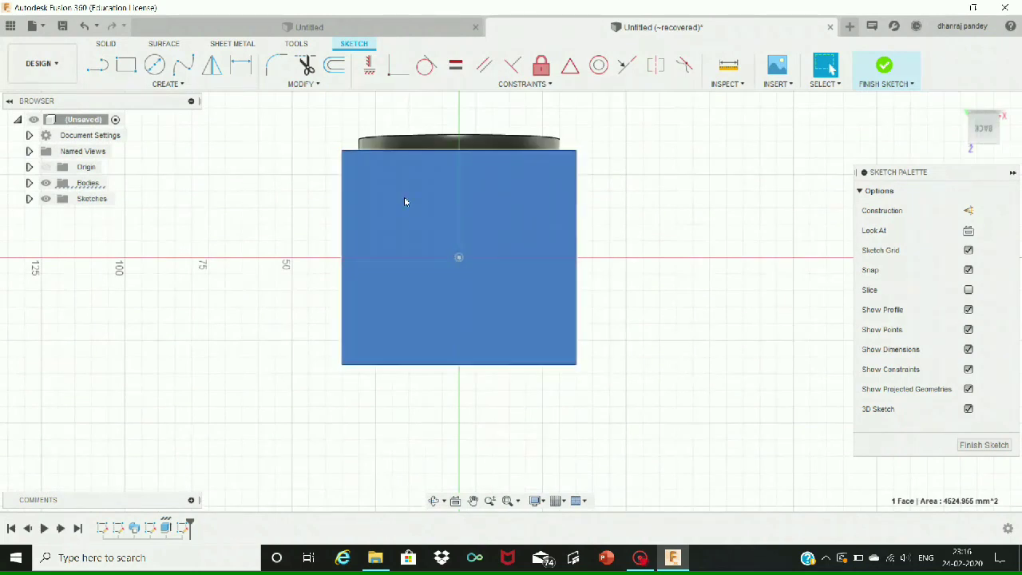
left_click(155, 64)
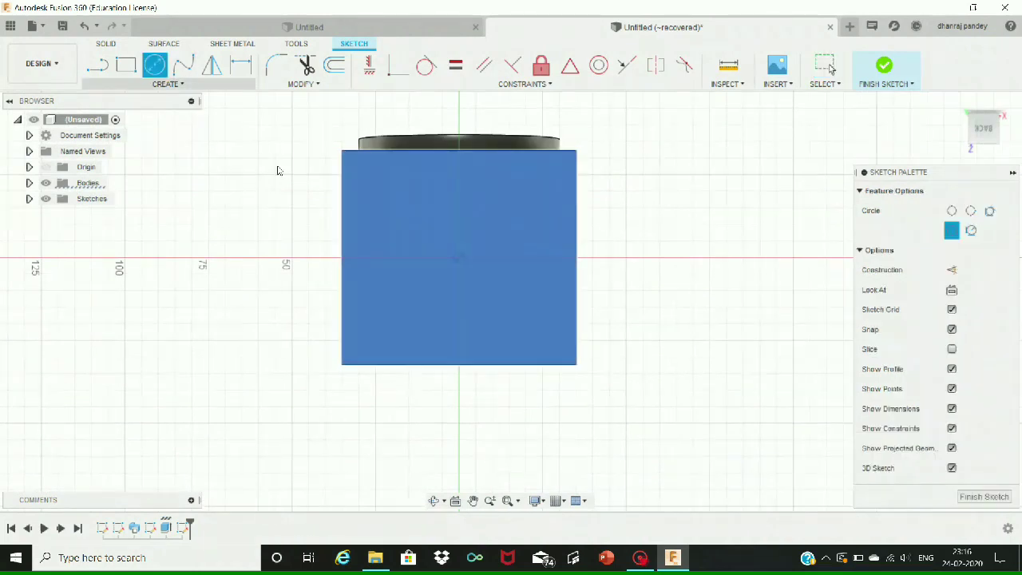
Draw a 60 mm diameter circle centred on the flange face's origin
left_click(458, 257)
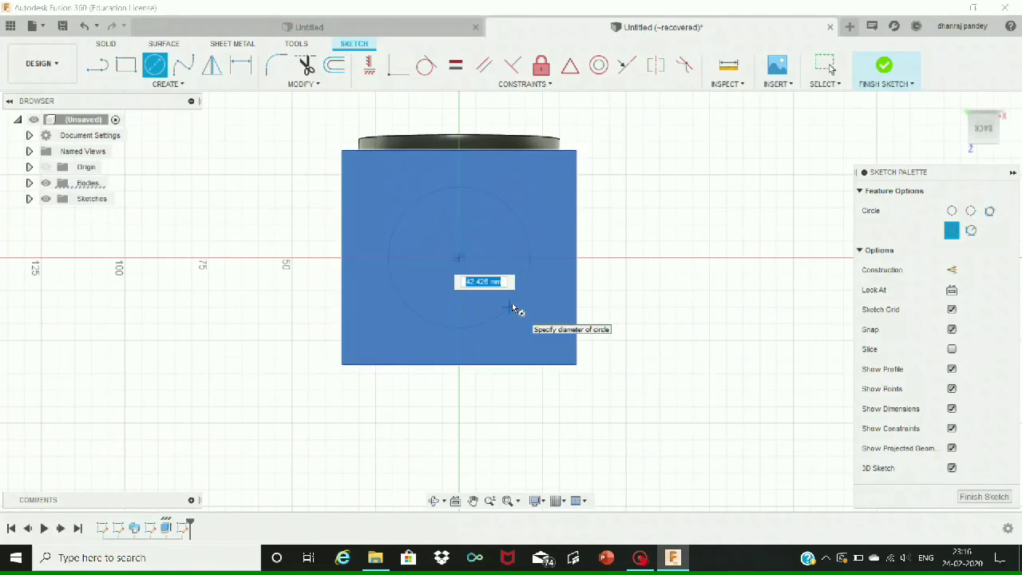
type("60")
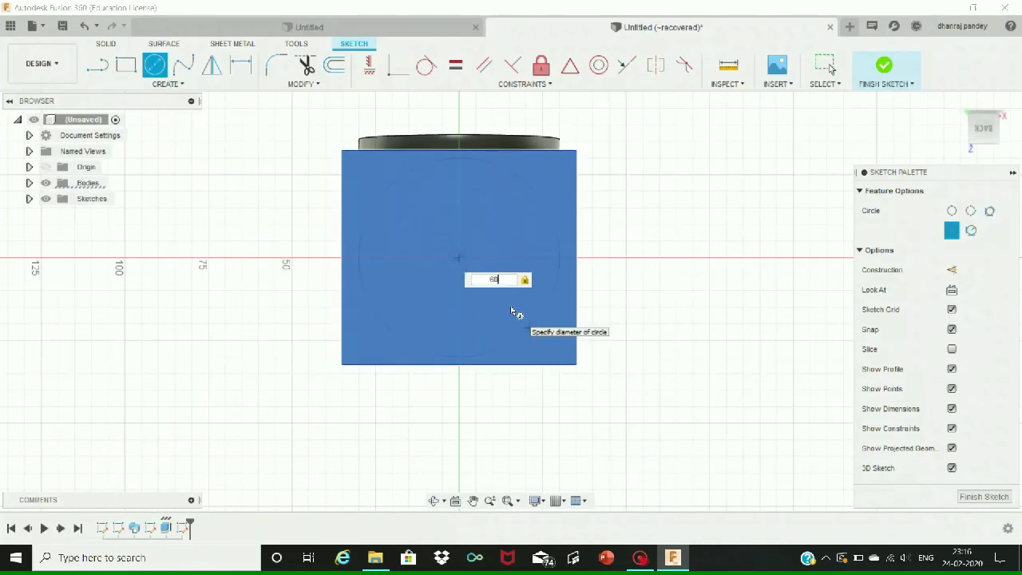
key("Return")
key("Escape")
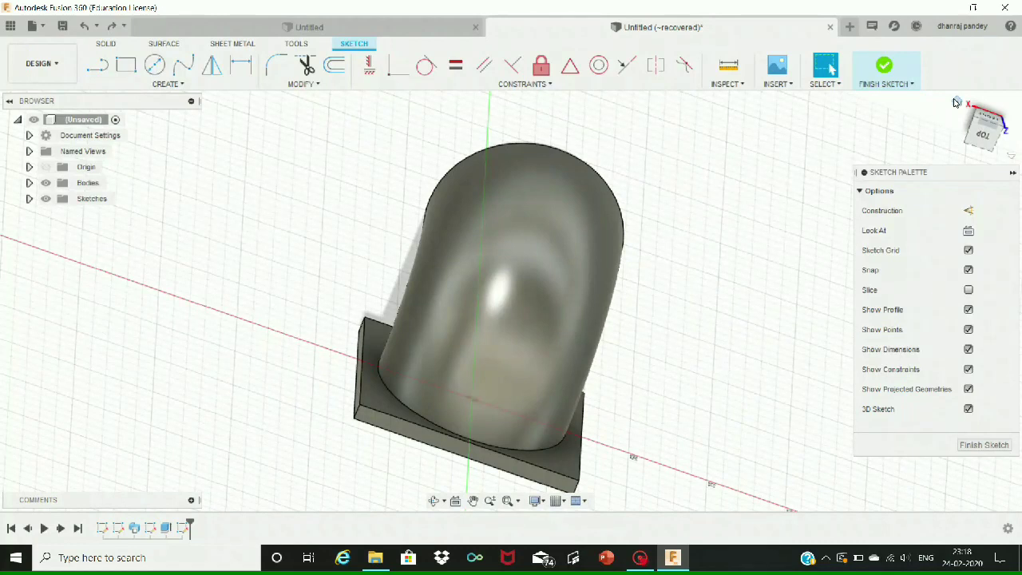
Turn to the Back view and sketch a Ø60 circle at the origin
left_click(956, 102)
left_click(970, 135)
left_click(963, 129)
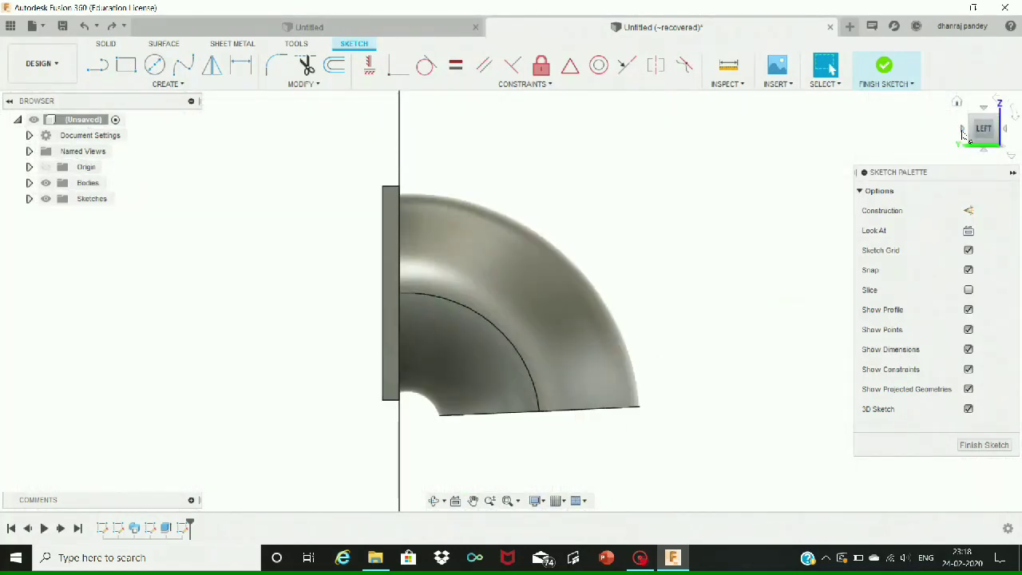
left_click(963, 132)
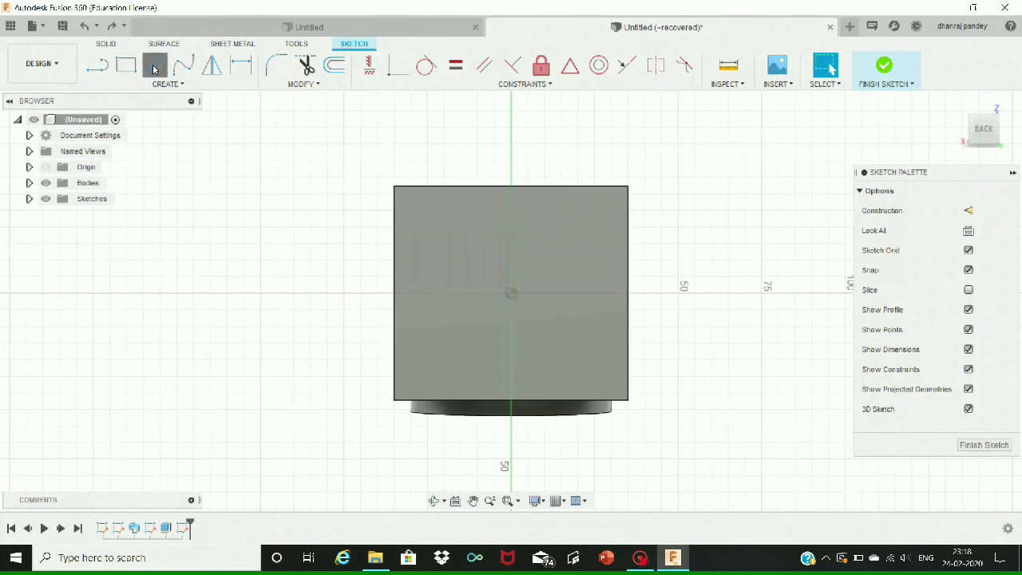
left_click(155, 67)
left_click(511, 293)
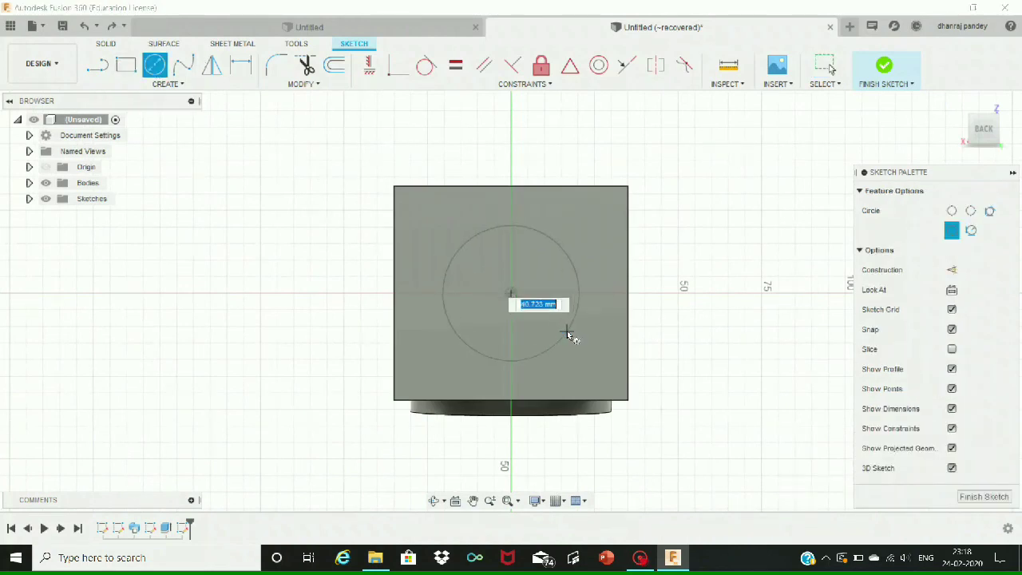
type("60")
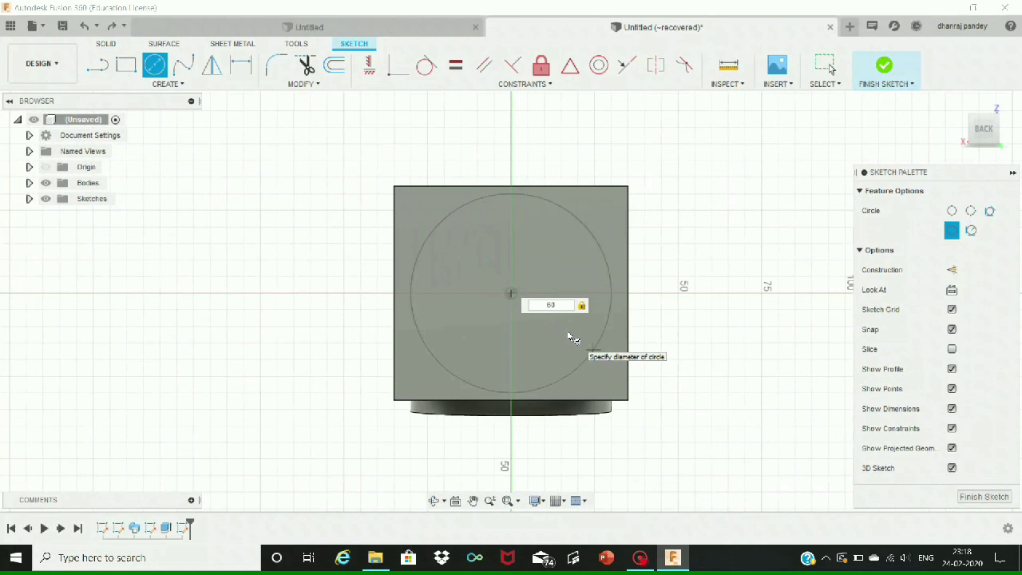
key("Return")
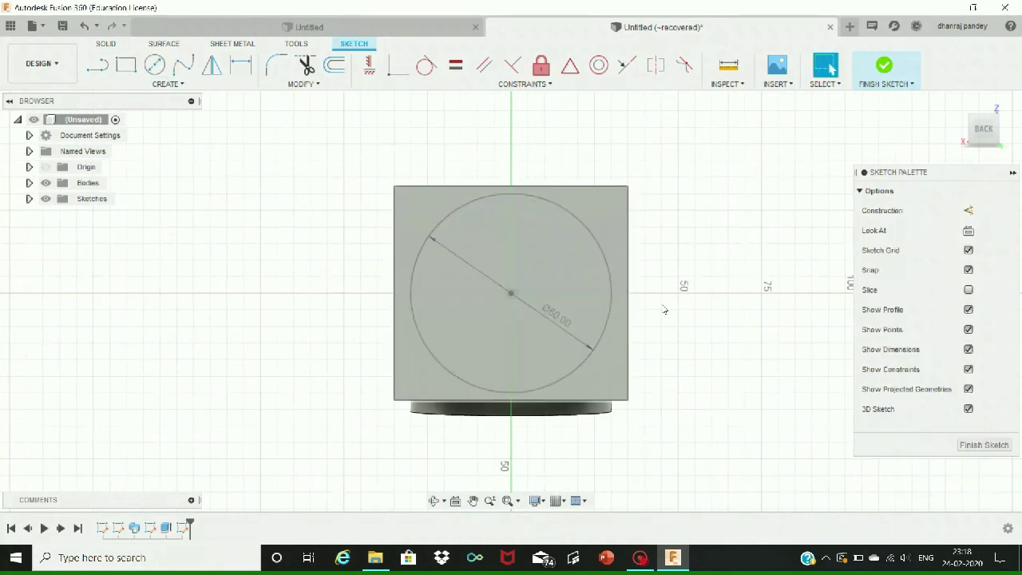
Pan and orbit to see the slab and circle at an angle
middle_click_drag(717, 299, 732, 332)
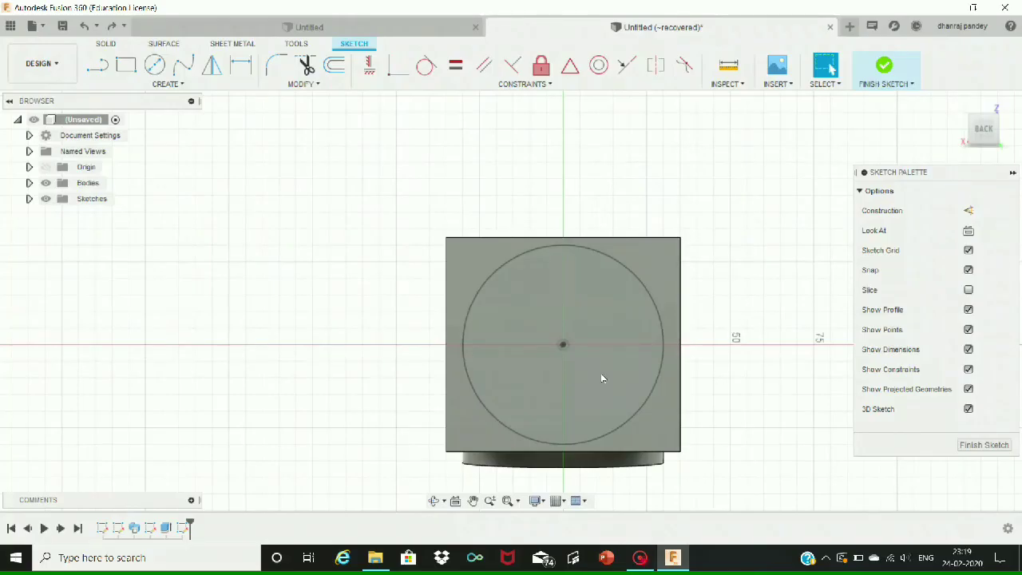
left_click(434, 500)
left_click_drag(413, 415, 442, 563)
key("Escape")
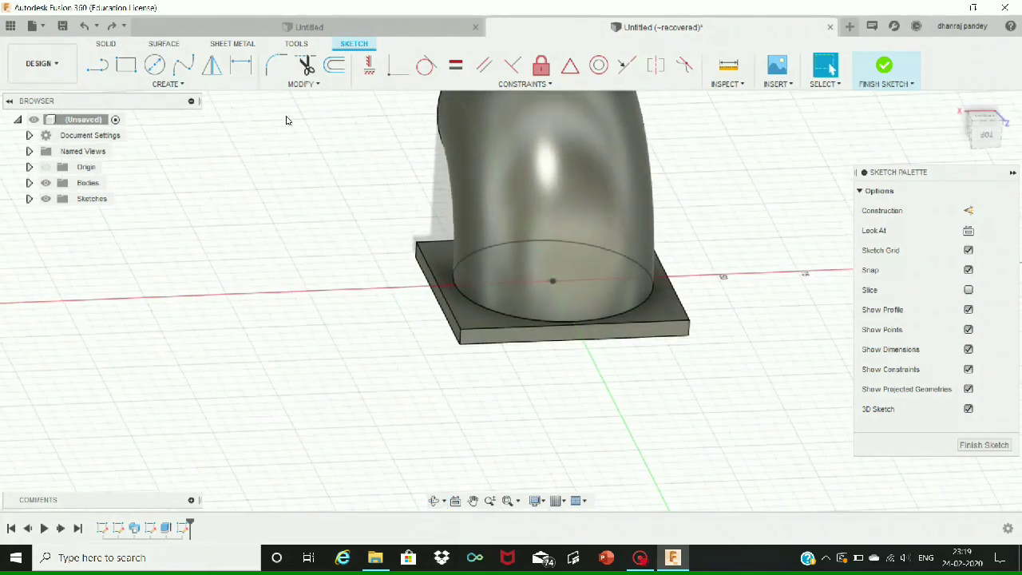
Extrude-cut the 60 mm circle 10 mm deep to open the bore through the flange
left_click(109, 44)
left_click(125, 65)
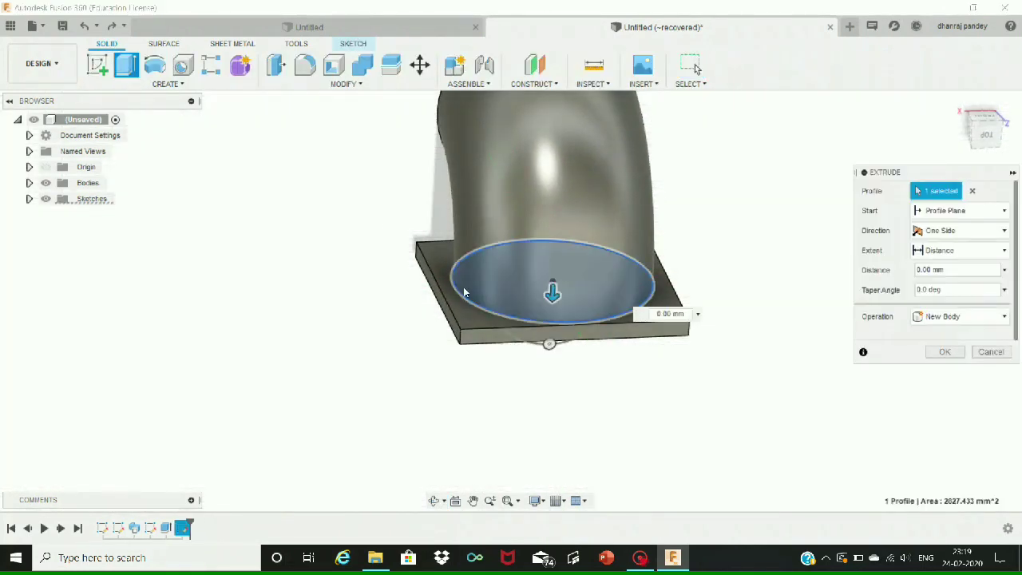
left_click_drag(551, 289, 544, 323)
key("Return")
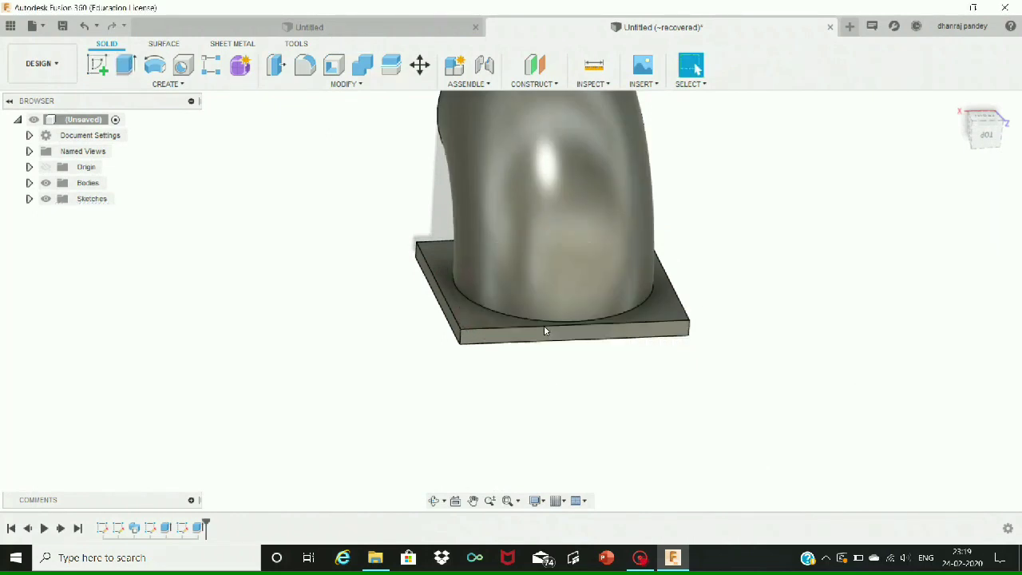
left_click(434, 501)
left_click_drag(452, 450, 741, 545)
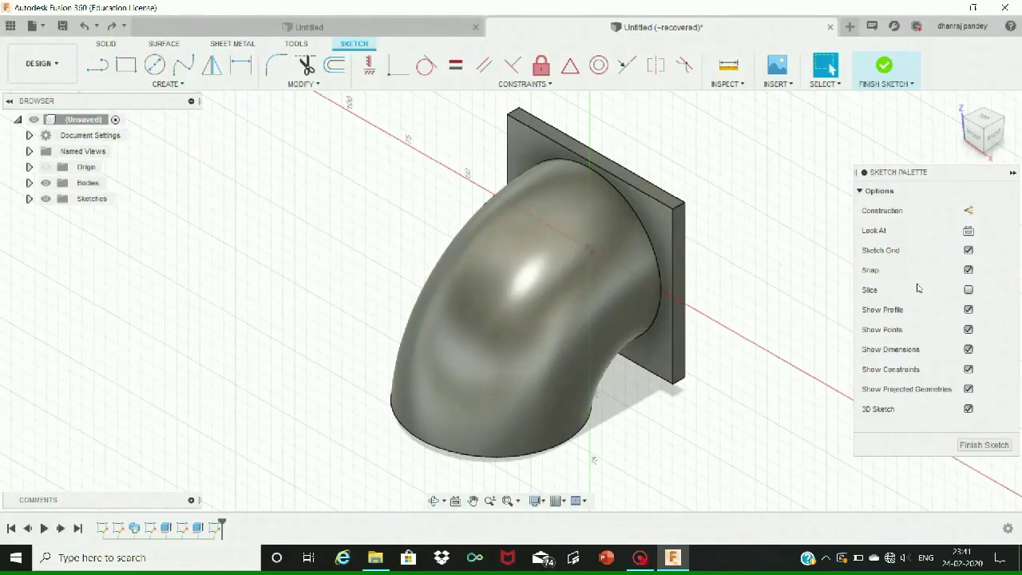
Draw a Ø6 mm bolt-hole circle near the flange's top-left corner
left_click(995, 134)
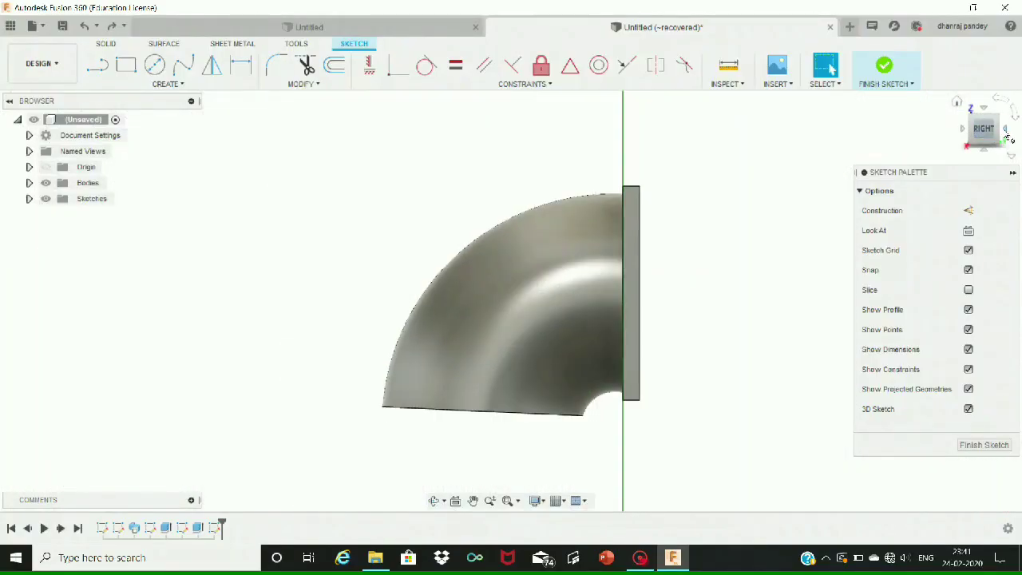
left_click(1007, 133)
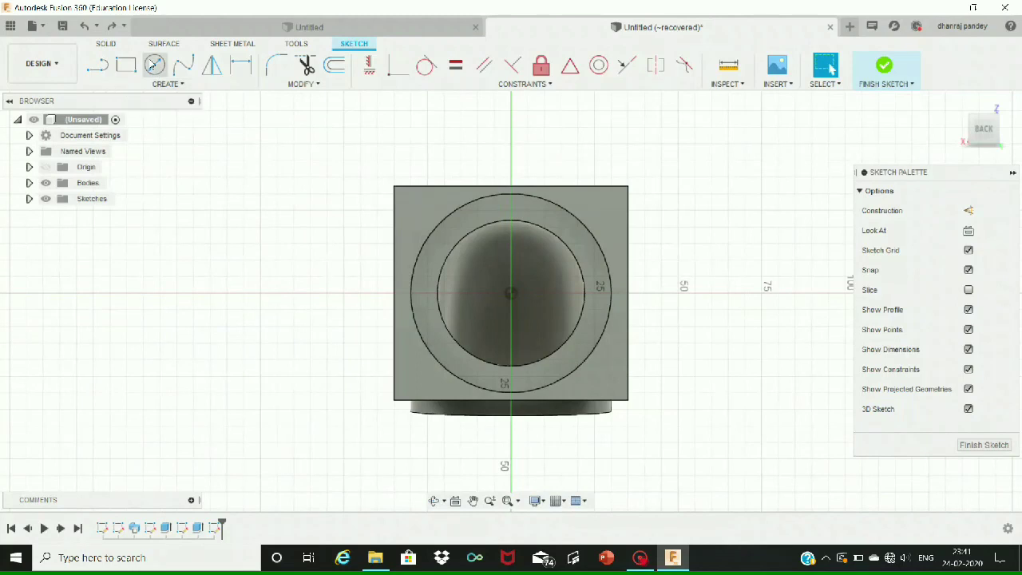
left_click(155, 65)
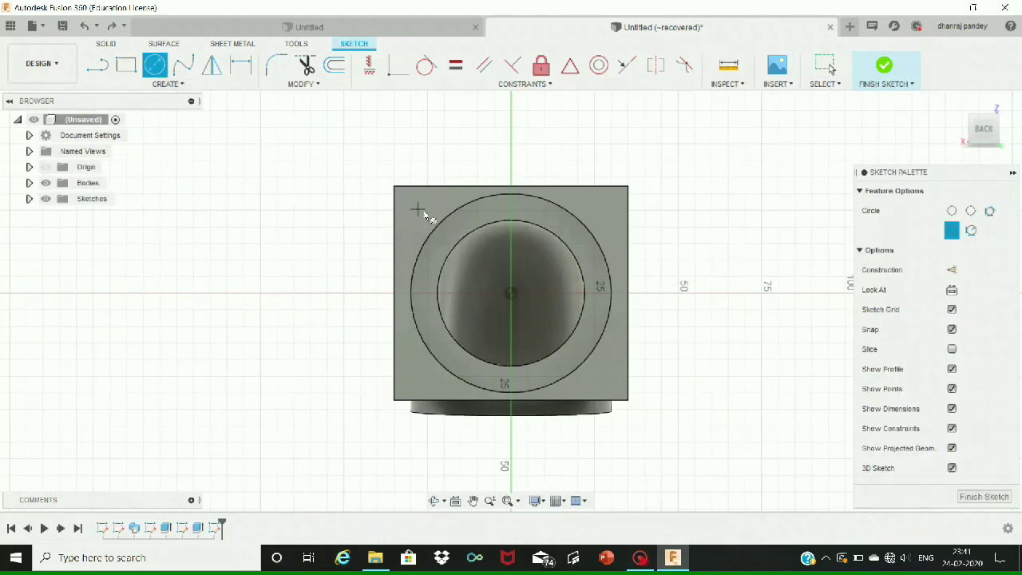
left_click(418, 210)
type("6")
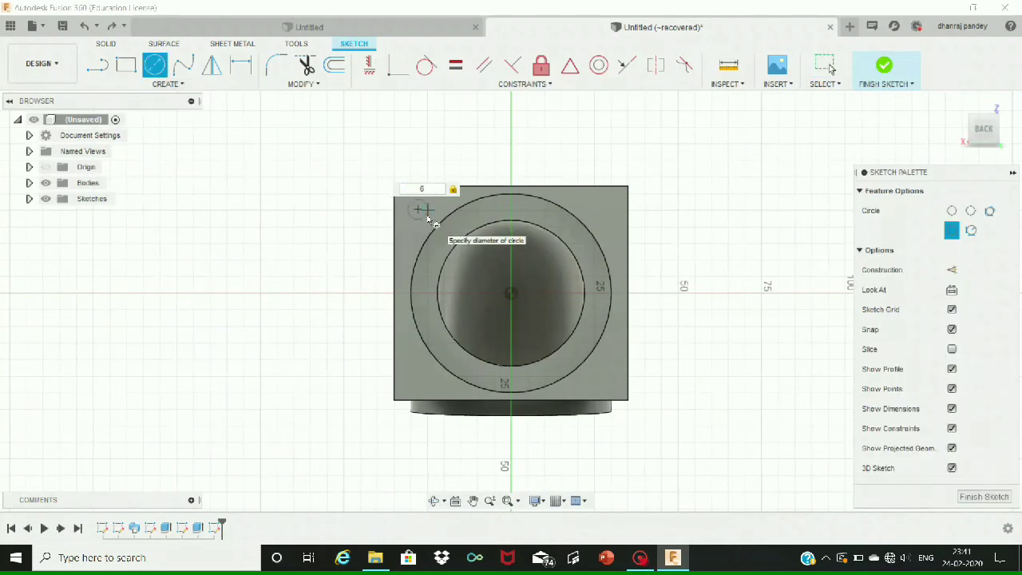
key("Return")
key("Escape")
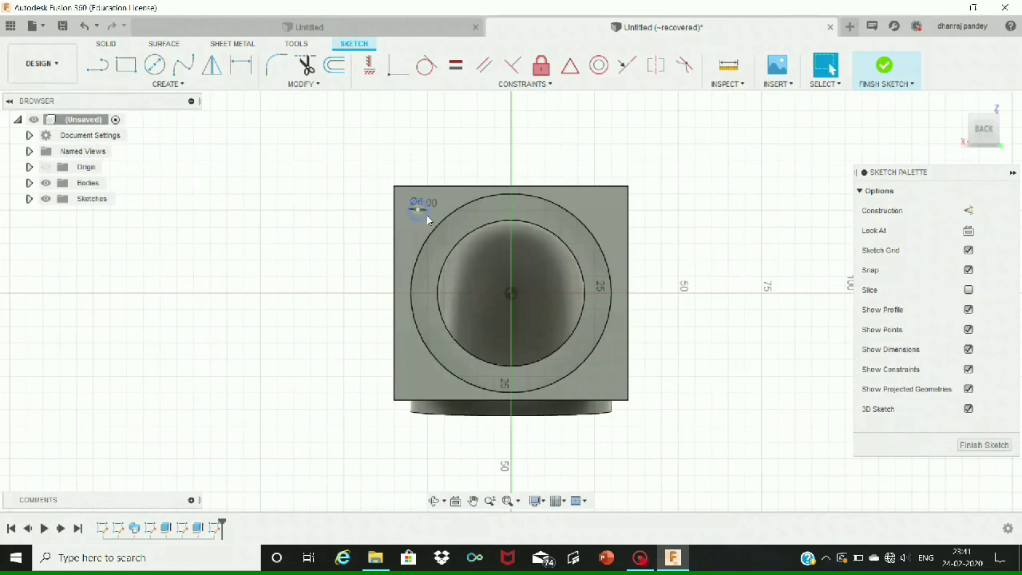
Dimension the hole centre 7 mm horizontally from the flange's top-left corner
left_click(240, 65)
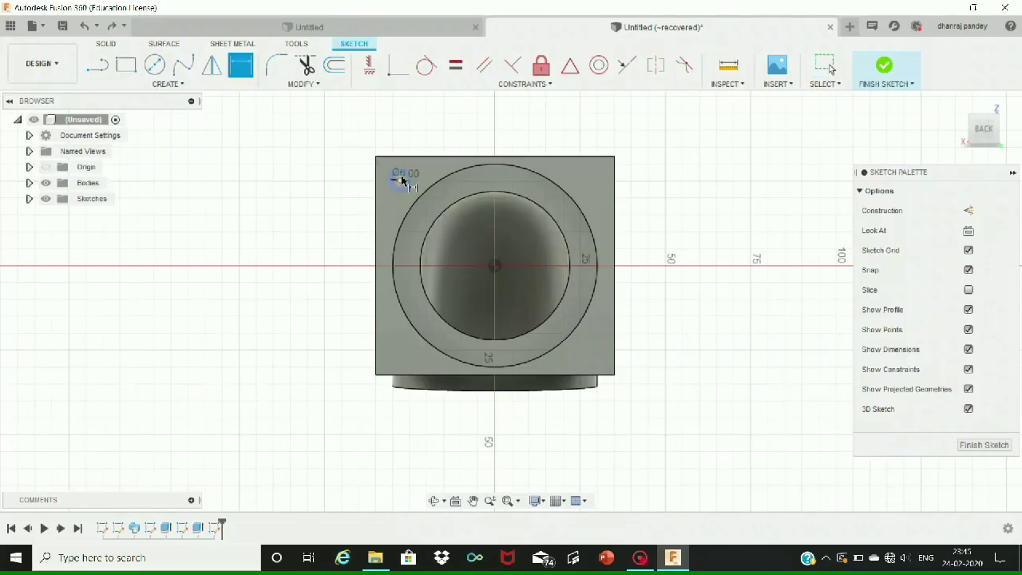
left_click(400, 181)
left_click(376, 157)
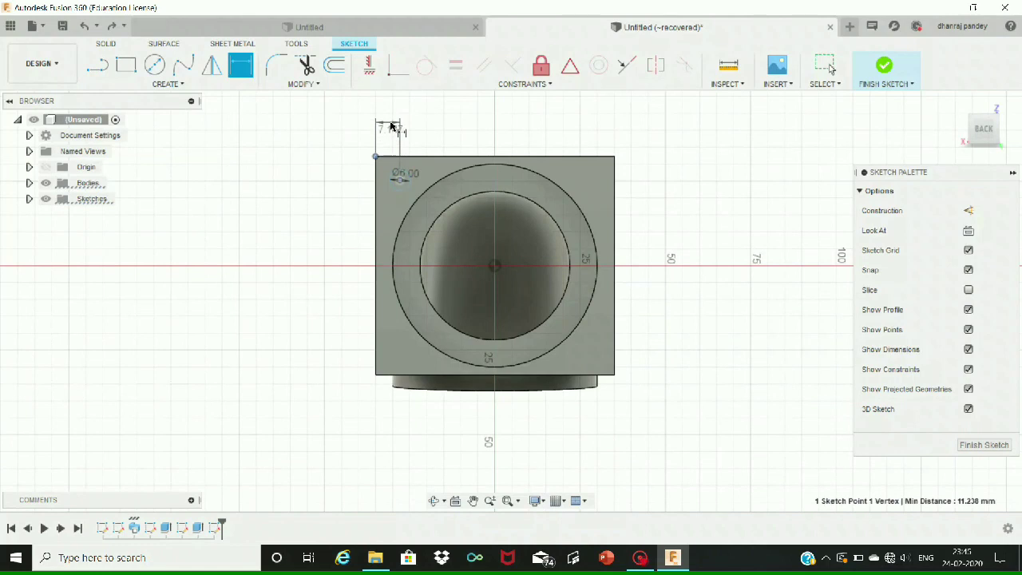
left_click(399, 125)
type("1871")
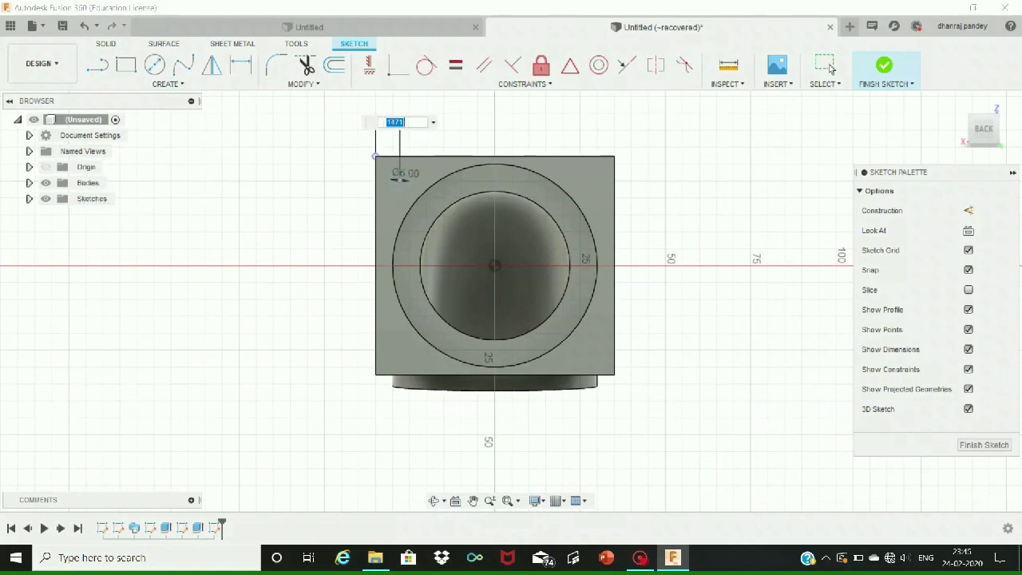
key("Return")
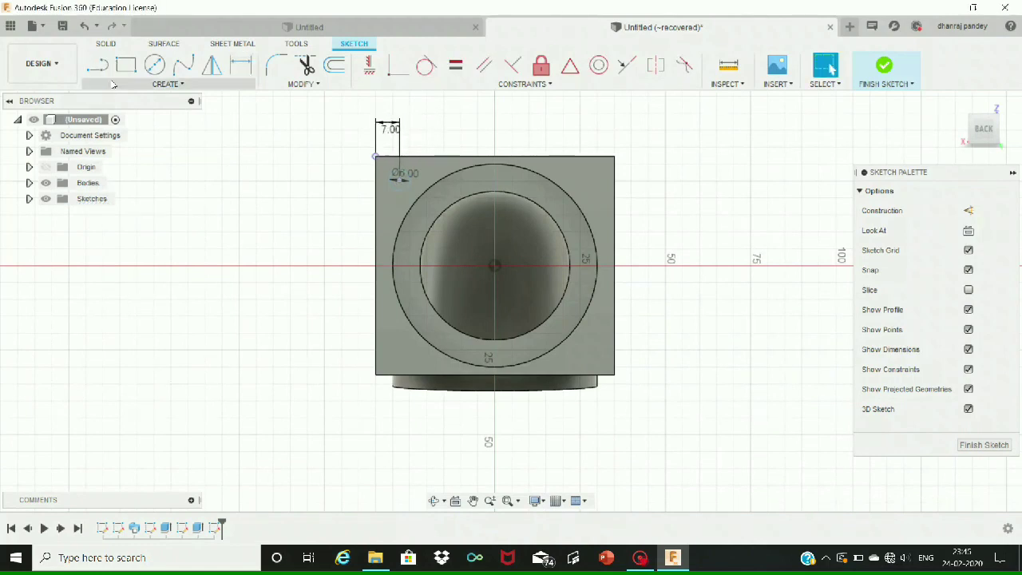
left_click(165, 84)
left_click(163, 318)
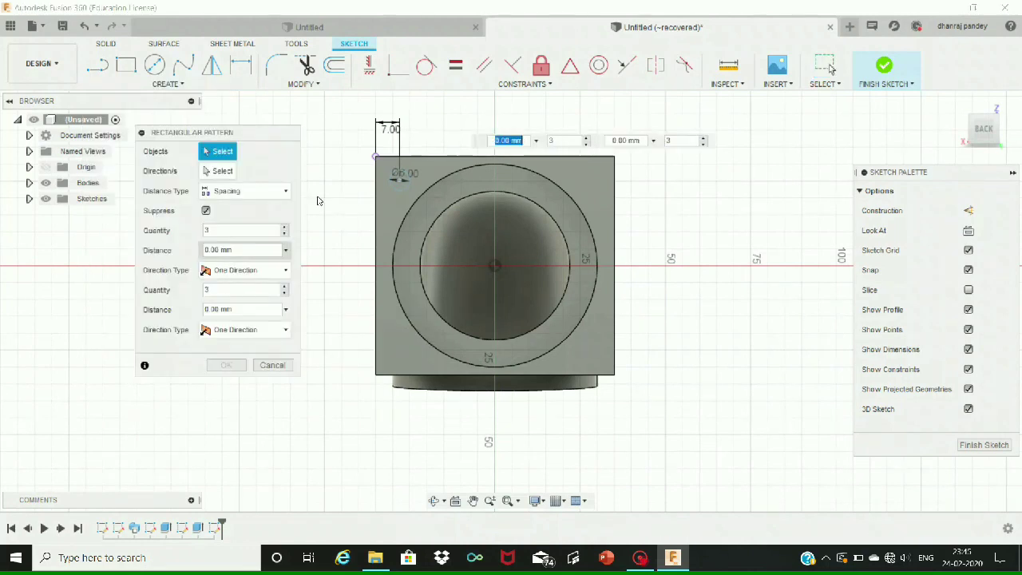
Pattern the Ø6 circle 2 × 2, down the left edge and across the top edge, to all four corners
left_click(398, 184)
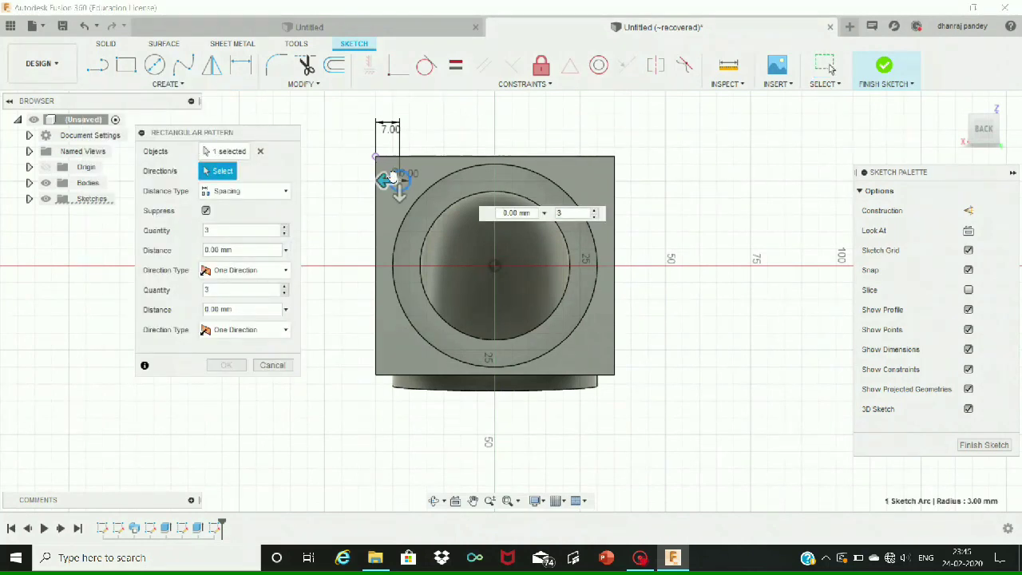
left_click_drag(398, 197, 399, 365)
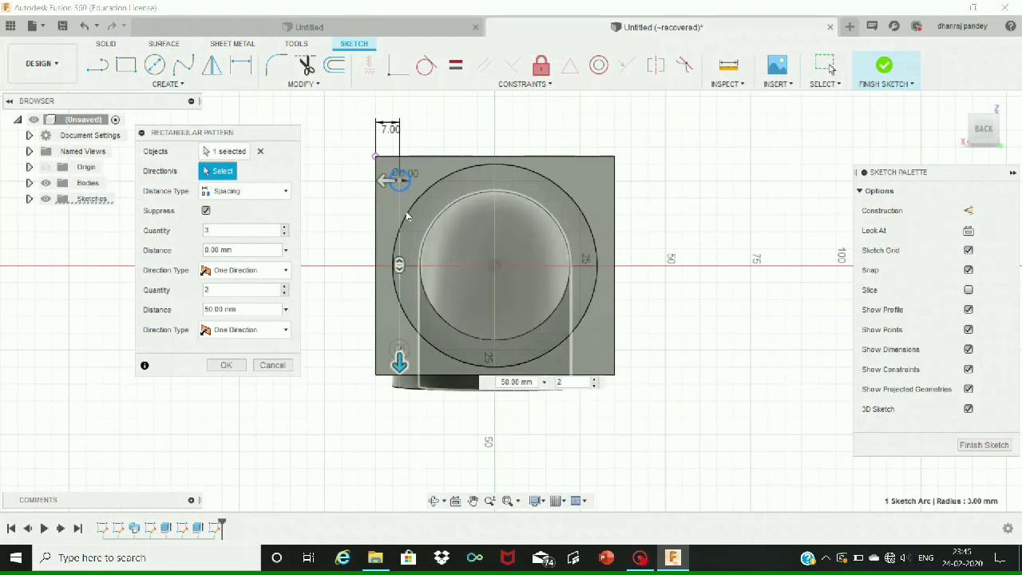
left_click_drag(381, 179, 569, 168)
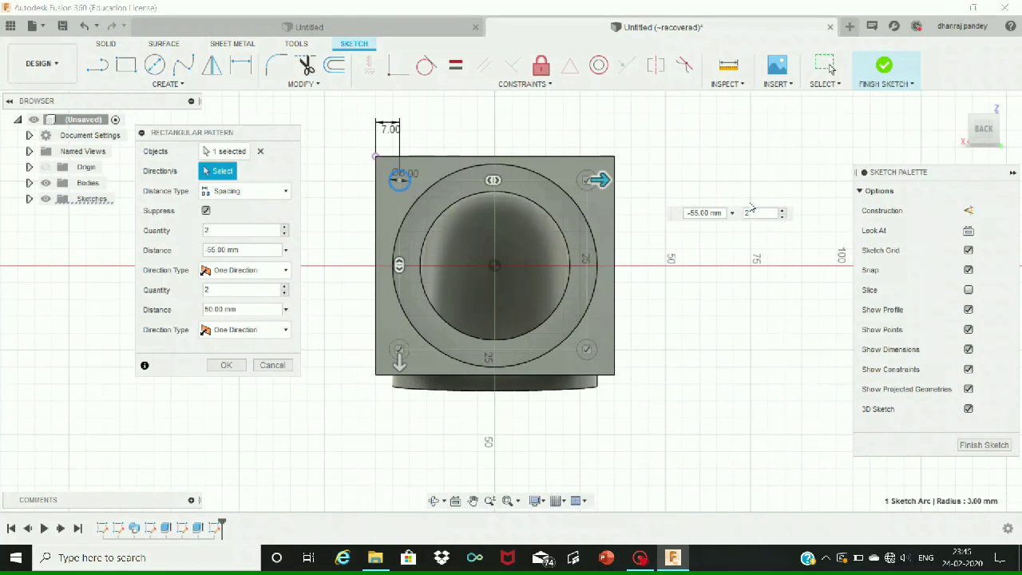
key("Return")
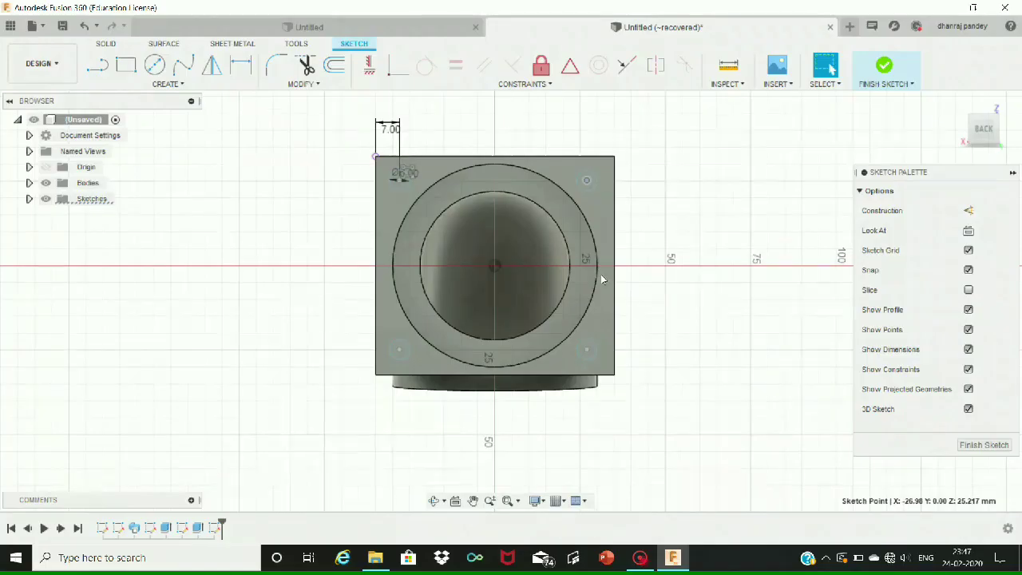
Extrude-cut the four Ø6 corner circles 35 mm into the flange as bolt holes
left_click(434, 501)
left_click_drag(463, 456, 269, 472)
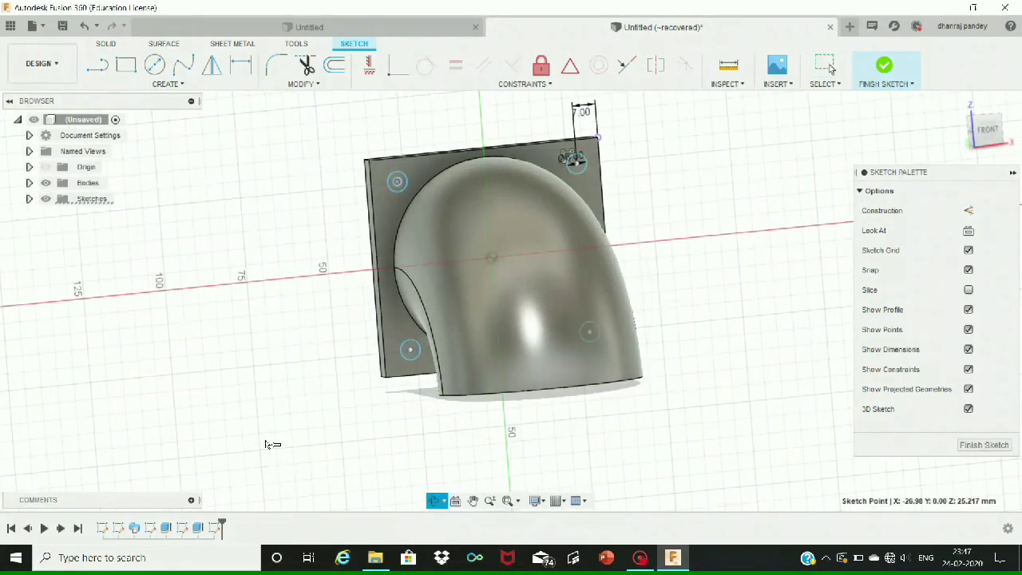
key("Escape")
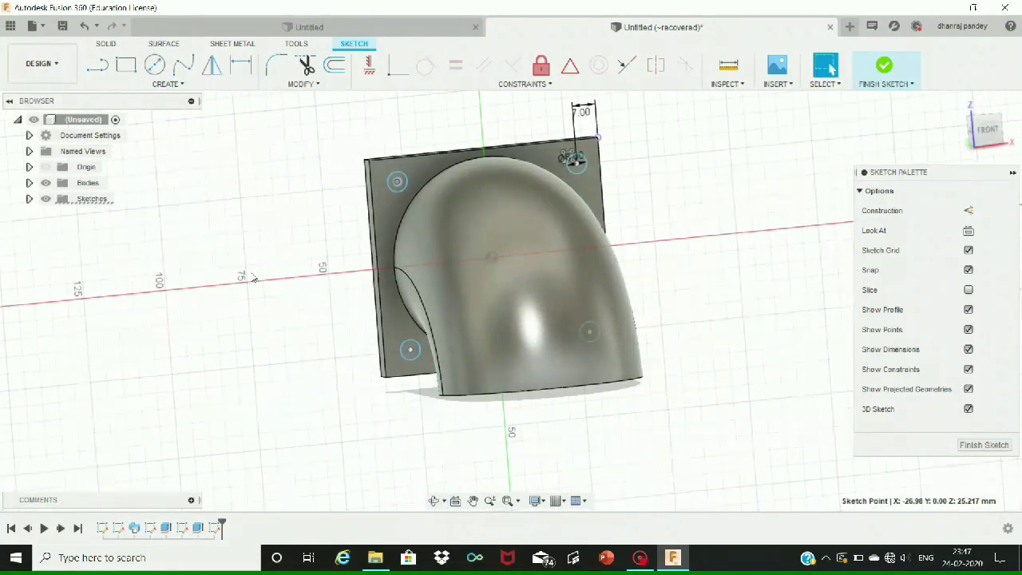
left_click(109, 43)
left_click(133, 69)
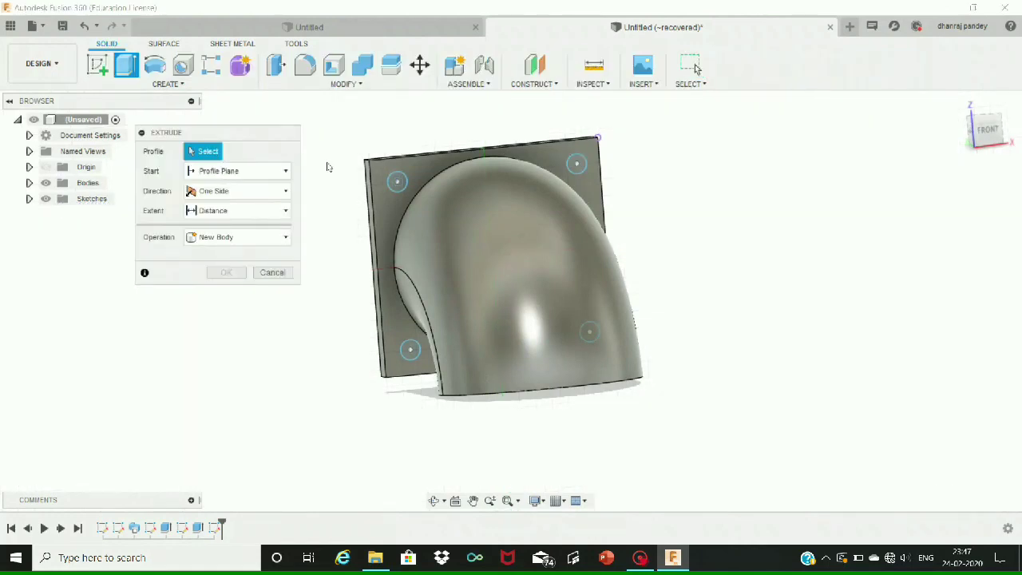
left_click(397, 182)
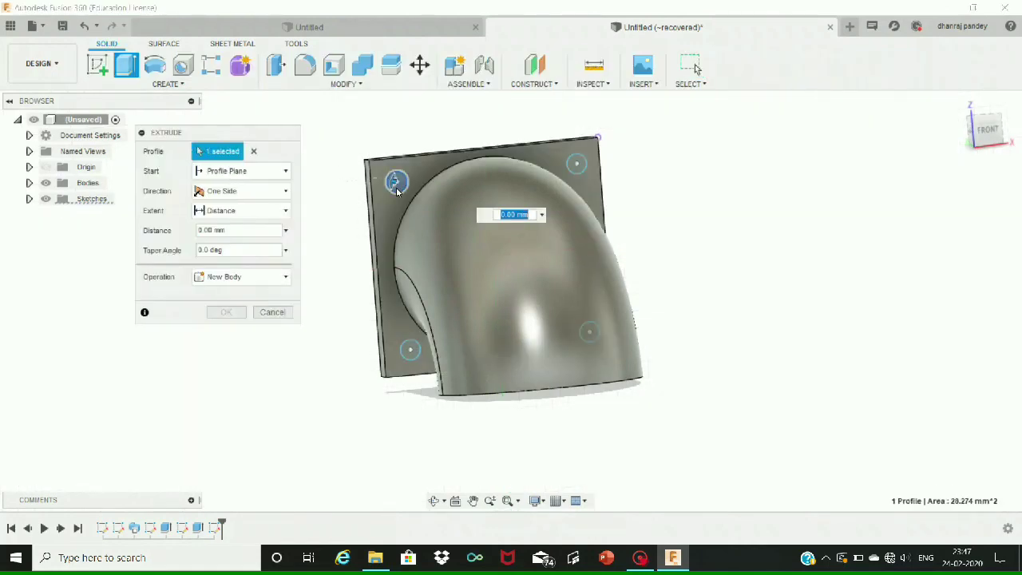
left_click(409, 350)
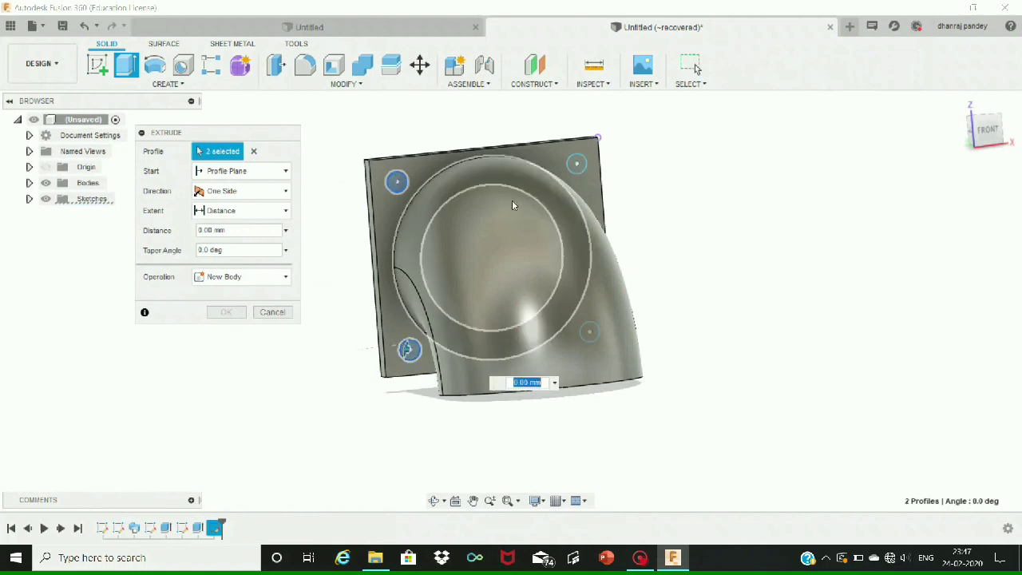
left_click(575, 164)
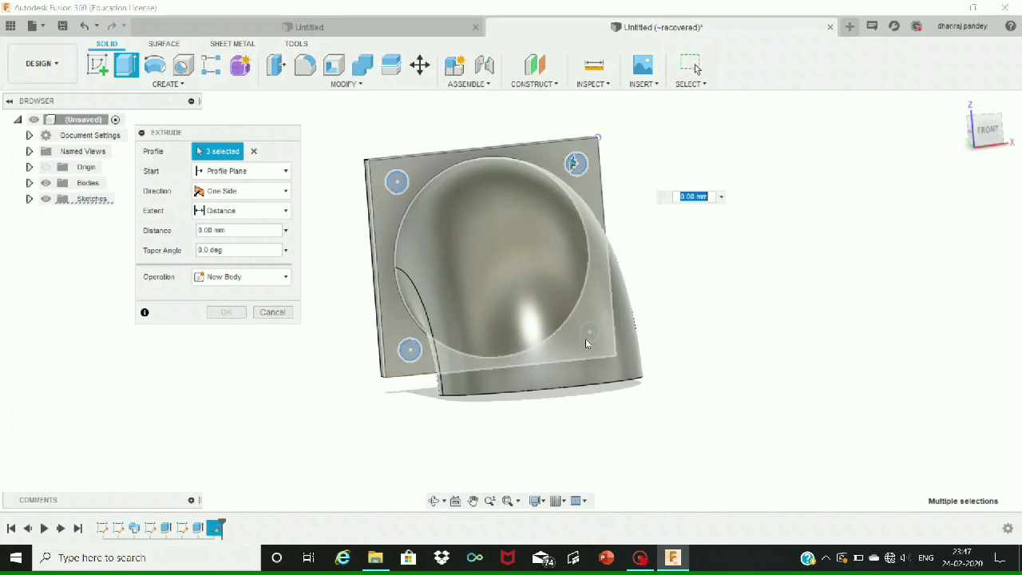
left_click(588, 338)
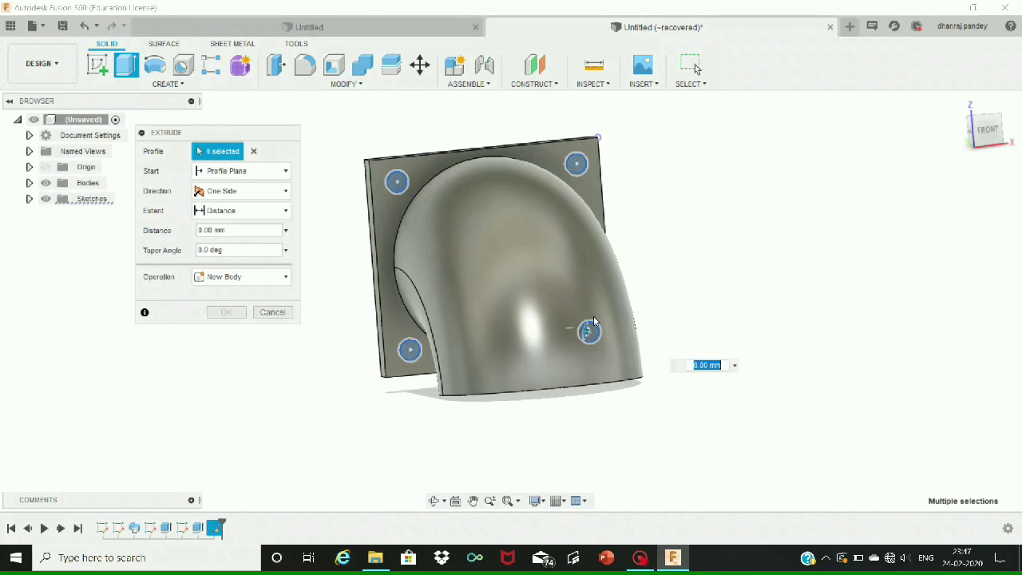
left_click_drag(587, 330, 555, 324)
key("Return")
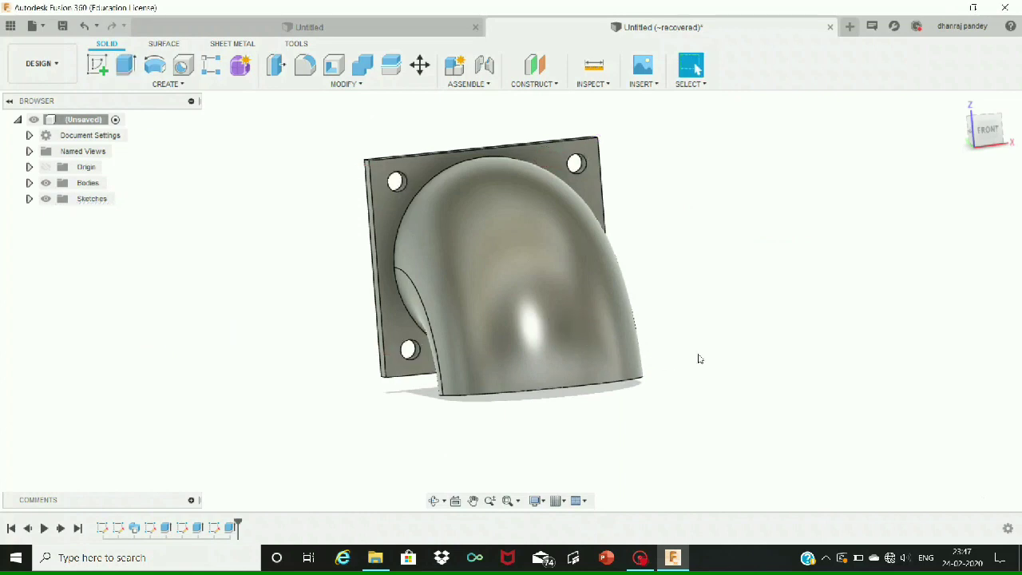
Orbit to the flange's holed face, return to the Home view and zoom in on the flange
left_click(435, 500)
left_click_drag(421, 458, 619, 458)
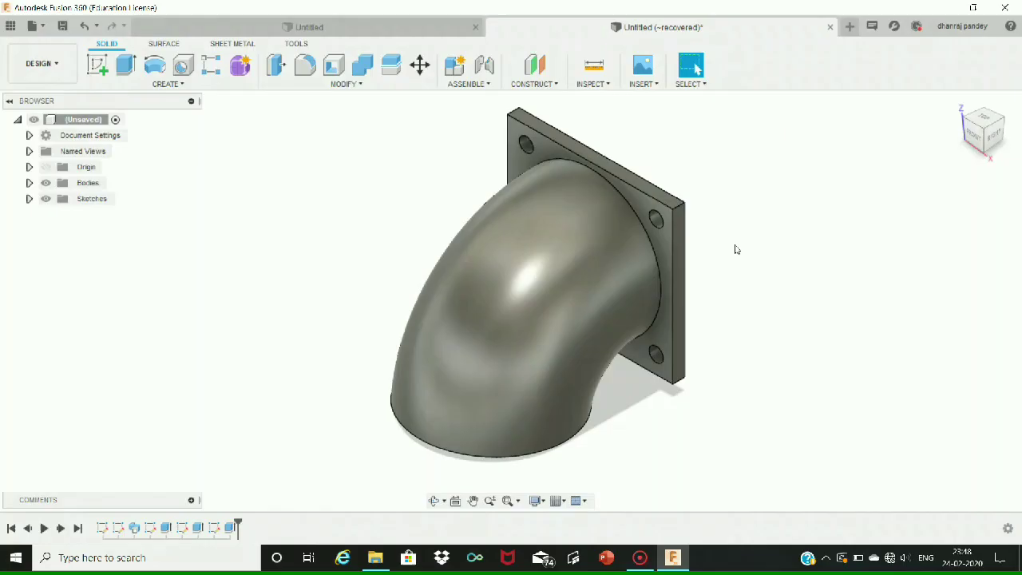
left_click(959, 104)
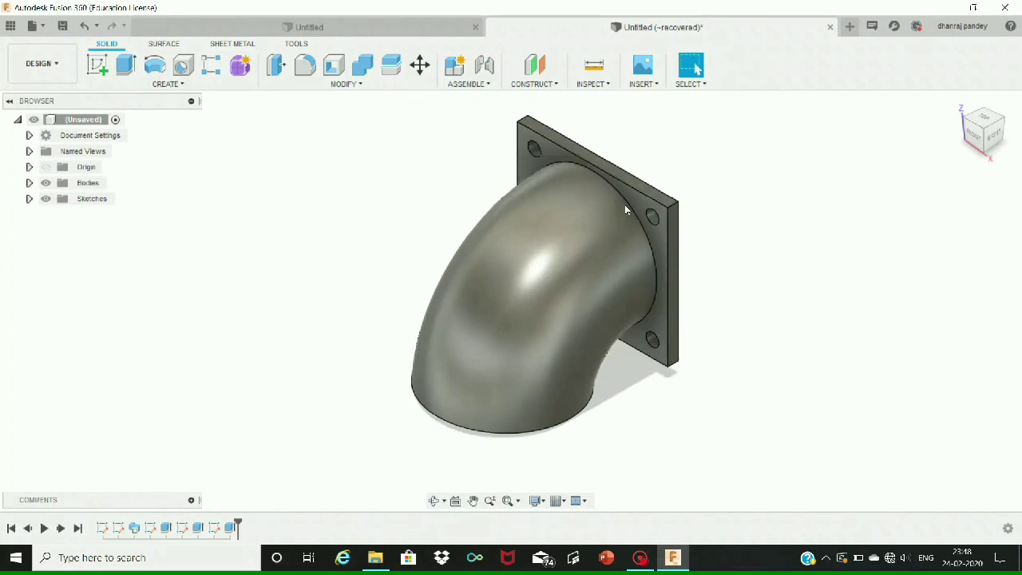
scroll(605, 191, "up", 3)
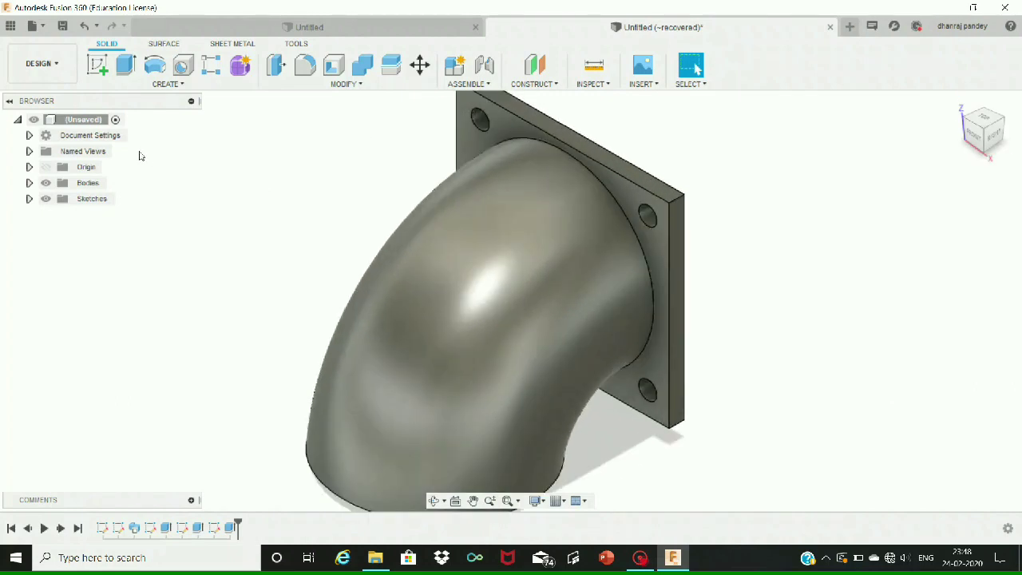
left_click(168, 83)
Thread the top-left flange hole as ISO Metric 6.0 mm M6x1
left_click(112, 275)
left_click(480, 120)
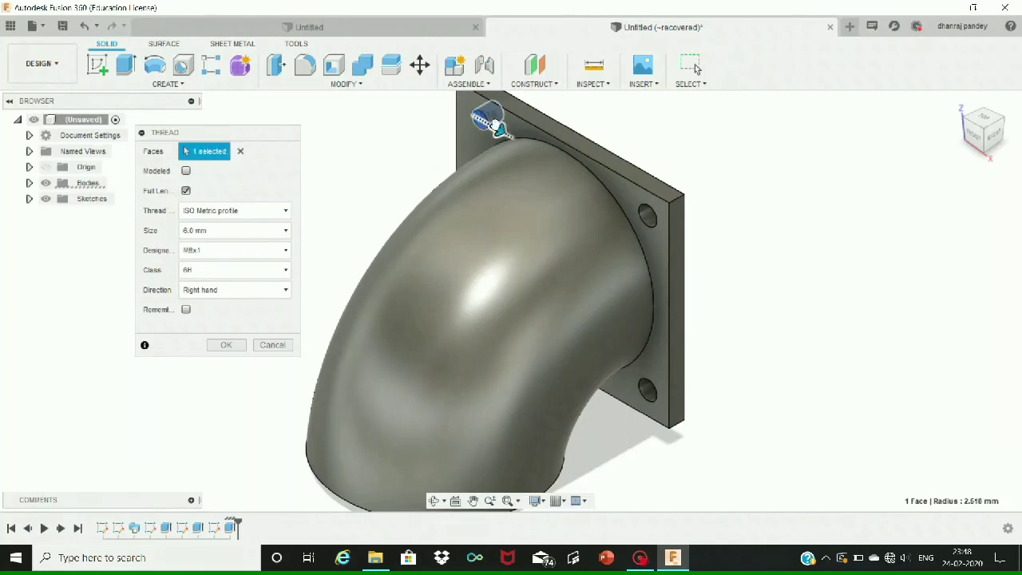
left_click(231, 250)
left_click(231, 254)
left_click(240, 230)
left_click(240, 231)
left_click(243, 210)
left_click(243, 212)
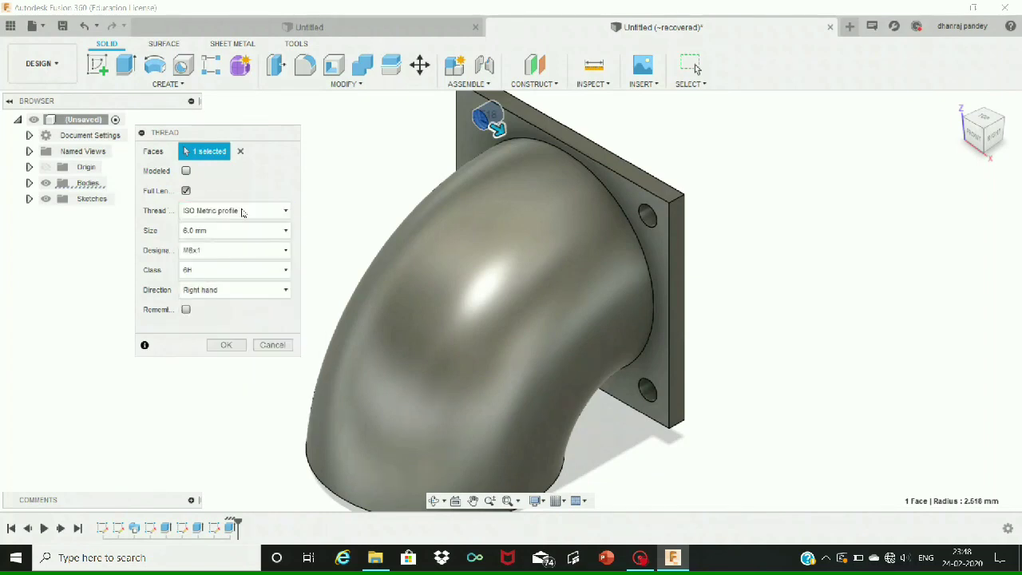
left_click(225, 346)
Add the same M6x1 thread to the right-side hole and another bolt hole
scroll(479, 123, "up", 5)
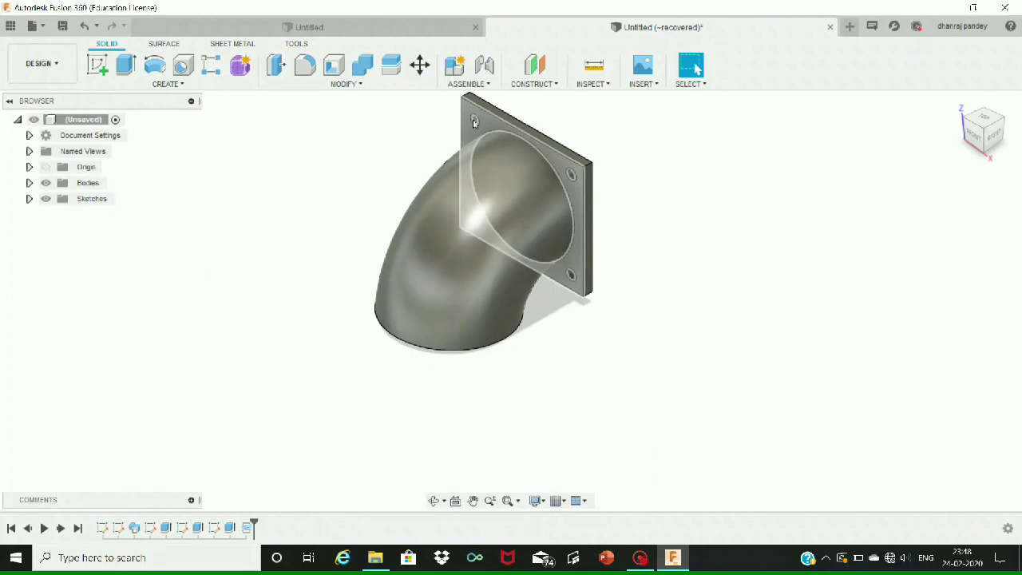
scroll(479, 123, "down", 3)
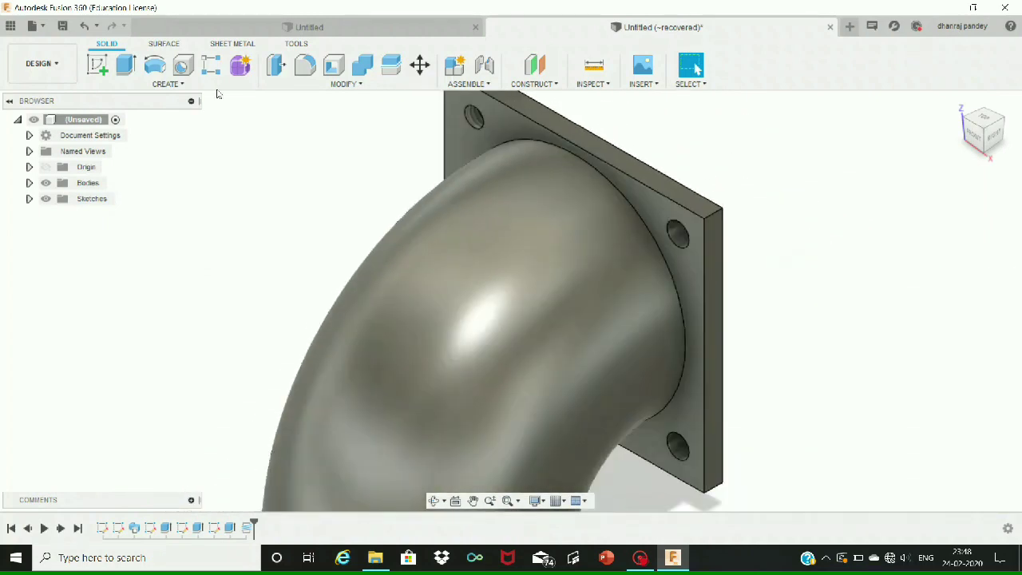
left_click(205, 84)
left_click(142, 285)
left_click(673, 233)
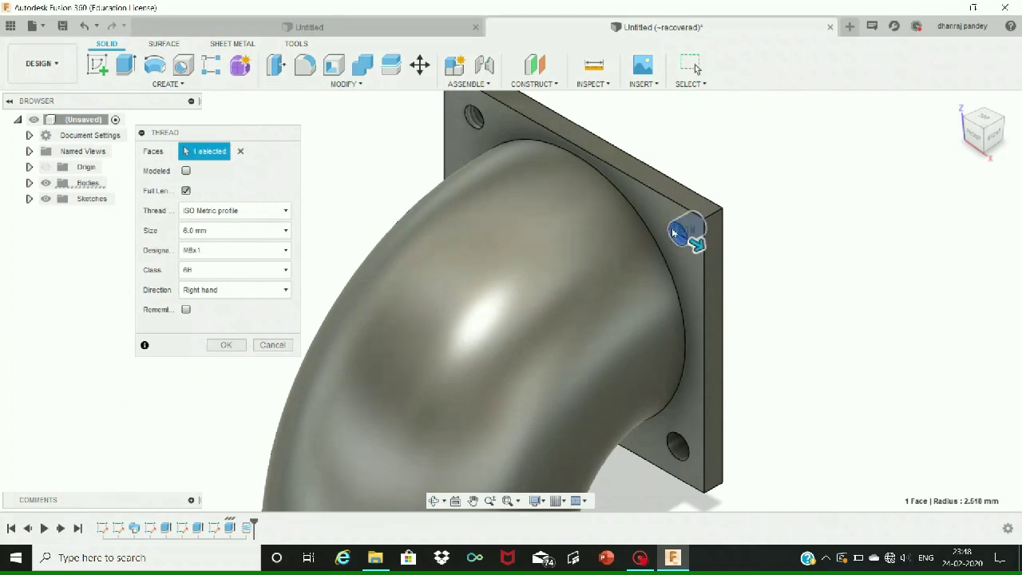
left_click(226, 345)
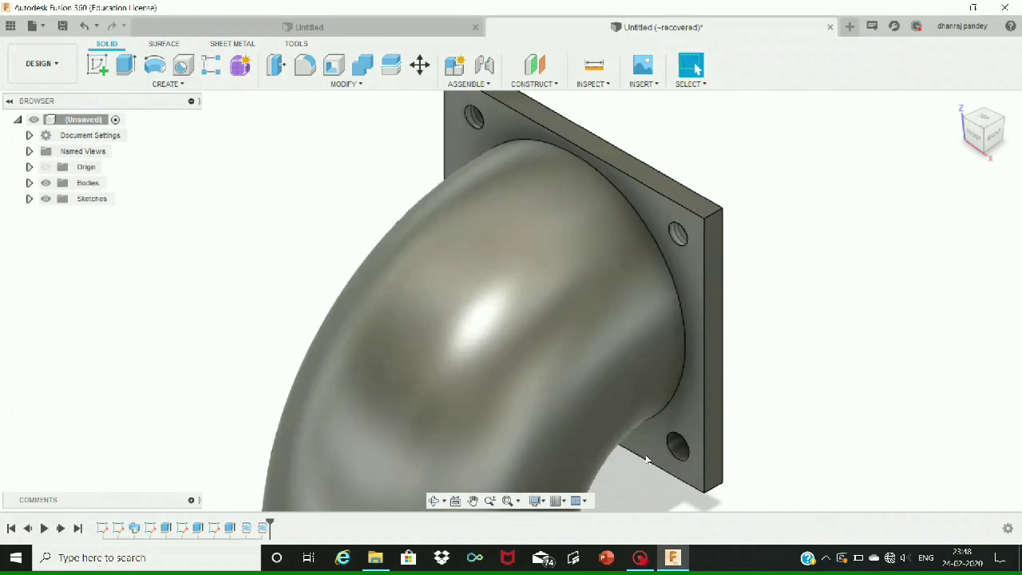
left_click(187, 87)
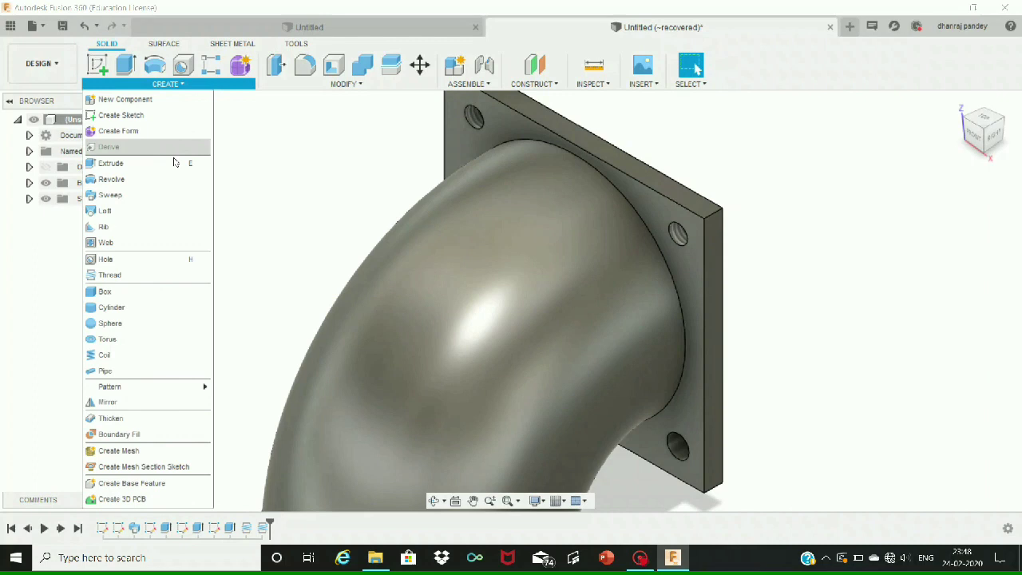
left_click(118, 276)
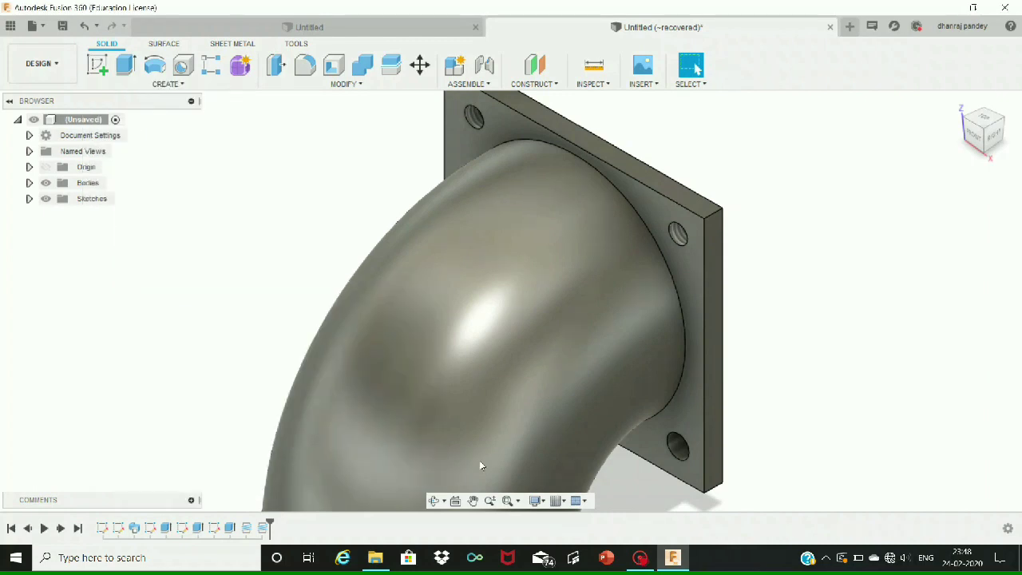
left_click(676, 445)
left_click(227, 345)
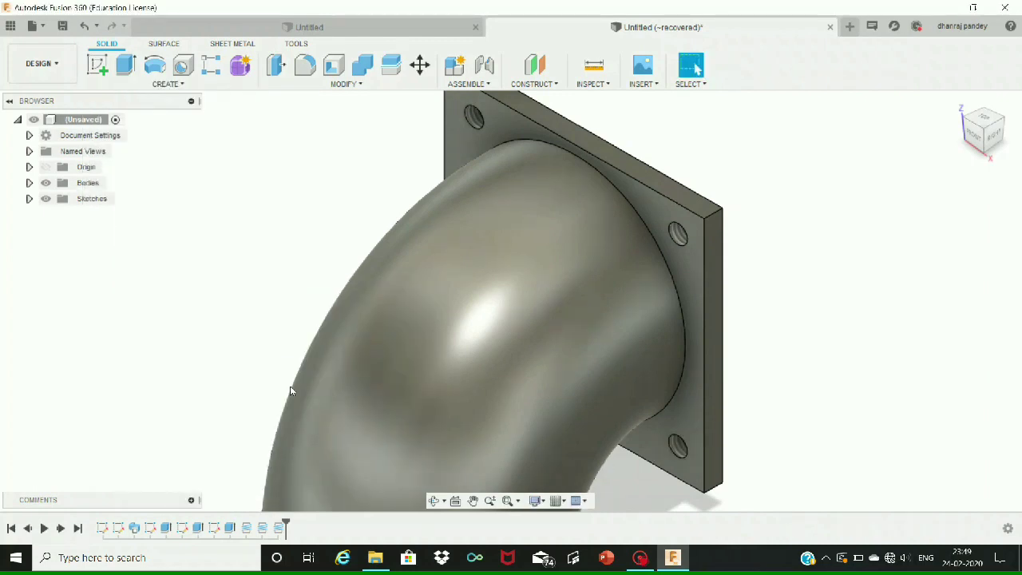
Orbit to the flange front and thread the lower-left bolt hole with M6x1
left_click(433, 501)
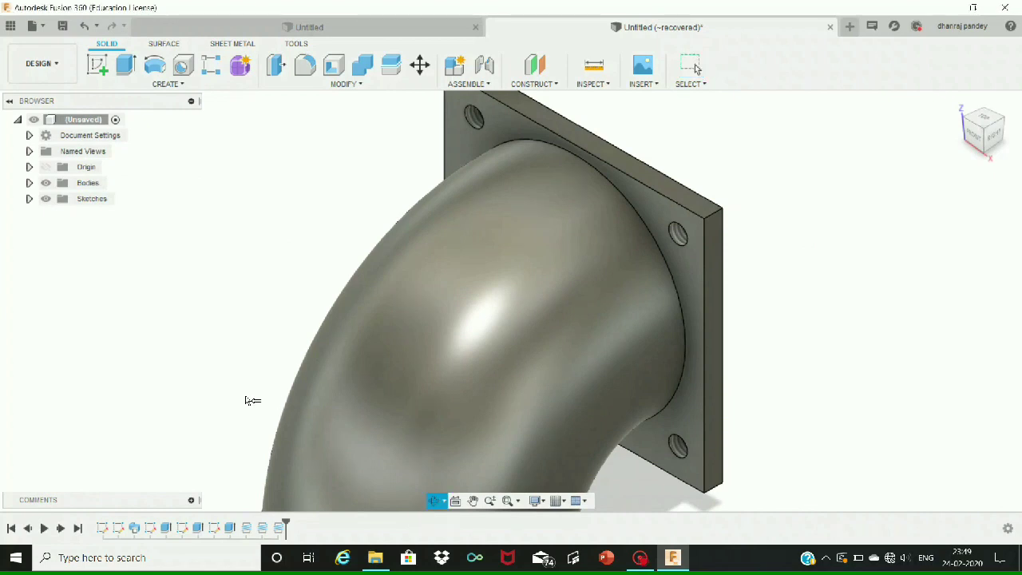
key("Escape")
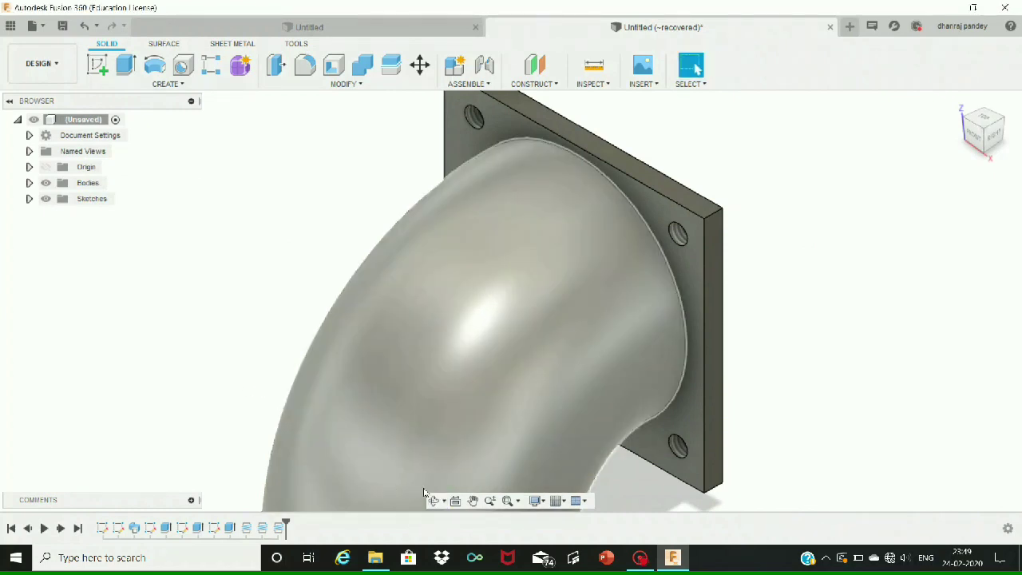
left_click(434, 500)
key("Escape")
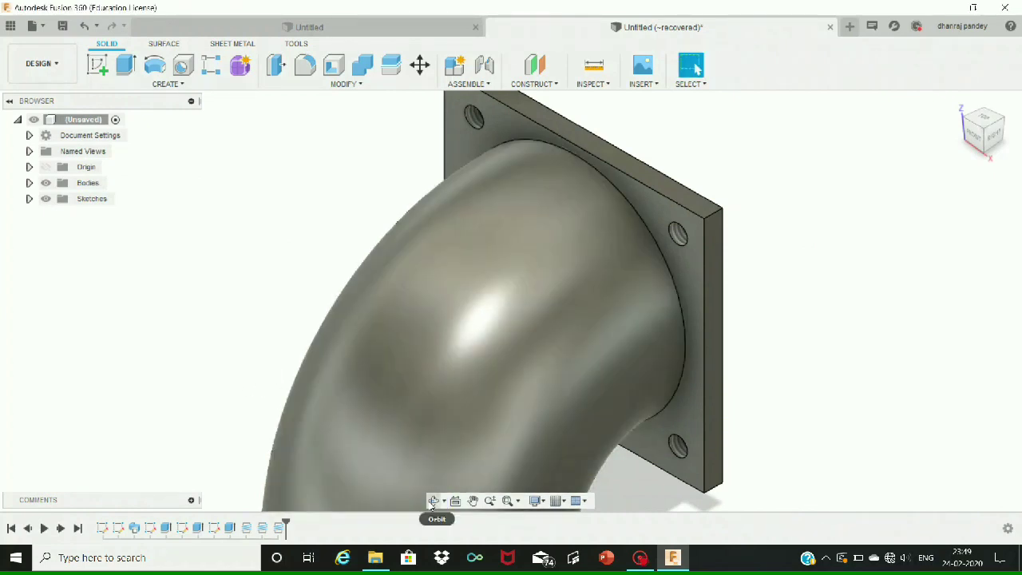
left_click(434, 501)
left_click_drag(314, 285, 386, 270)
key("Escape")
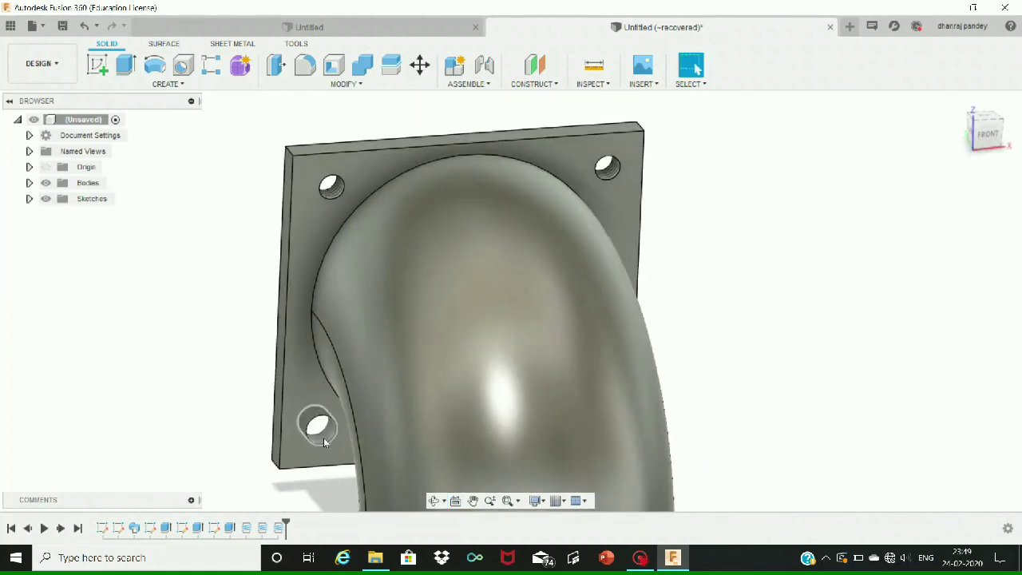
left_click(330, 444)
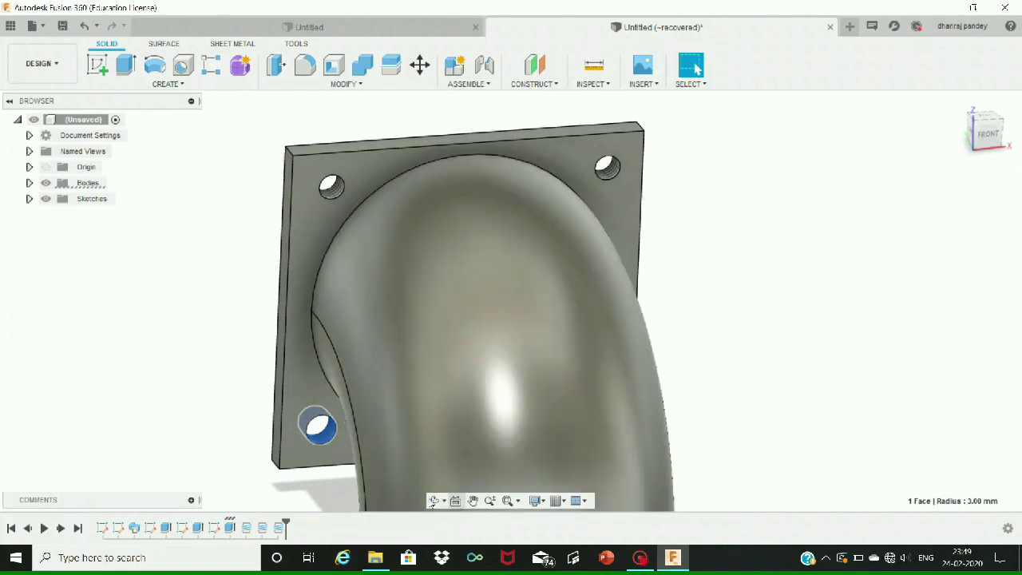
left_click(168, 84)
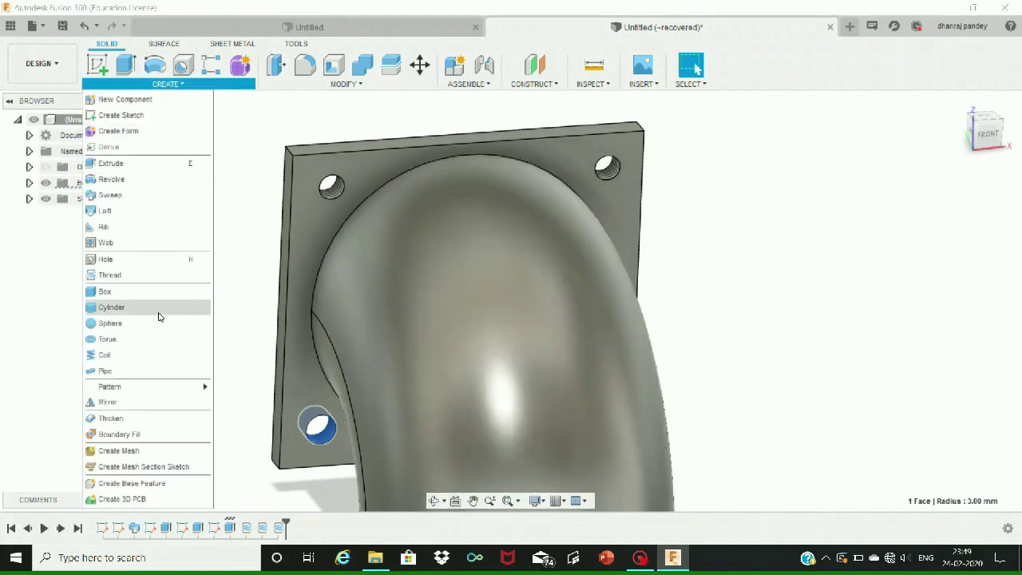
left_click(136, 281)
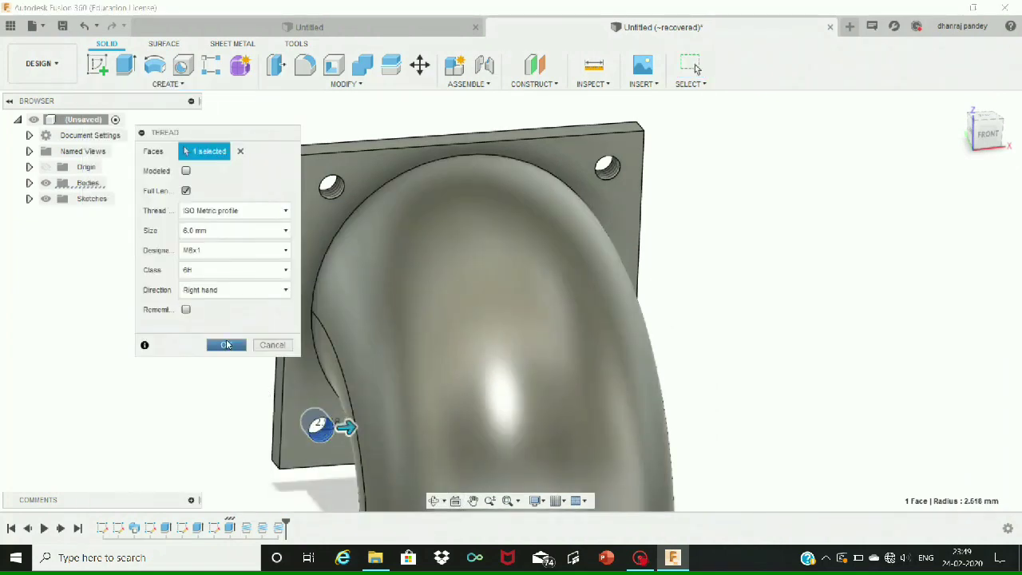
left_click(229, 345)
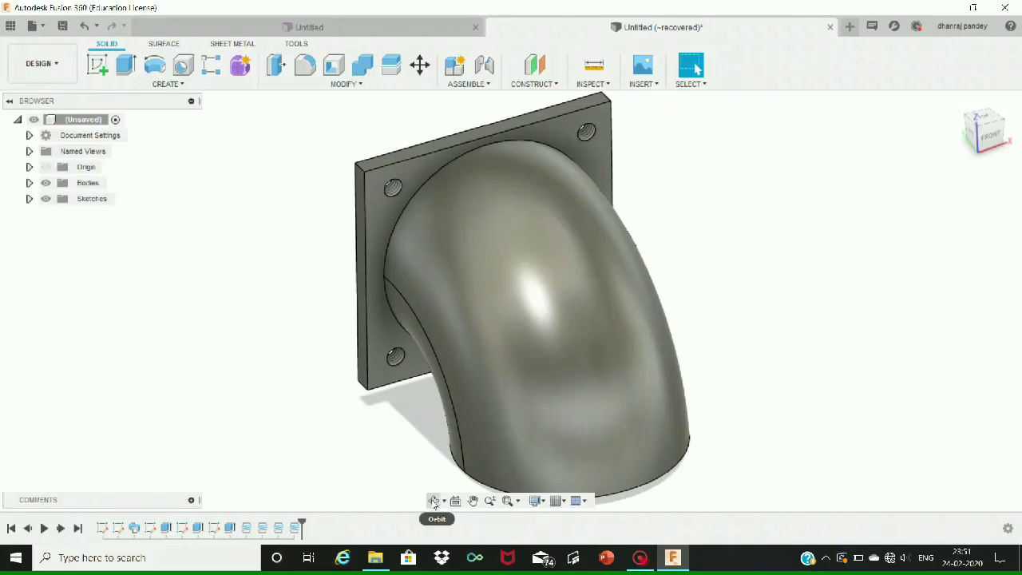
Fillet the flange's top-left and top-right corner edges with a 10 mm radius
left_click(294, 84)
left_click(316, 114)
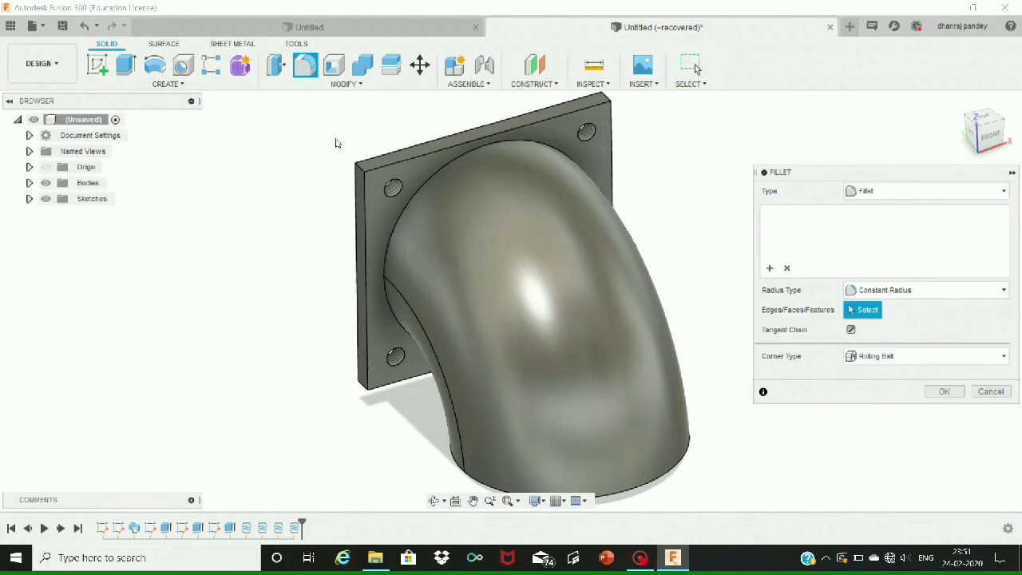
left_click(360, 167)
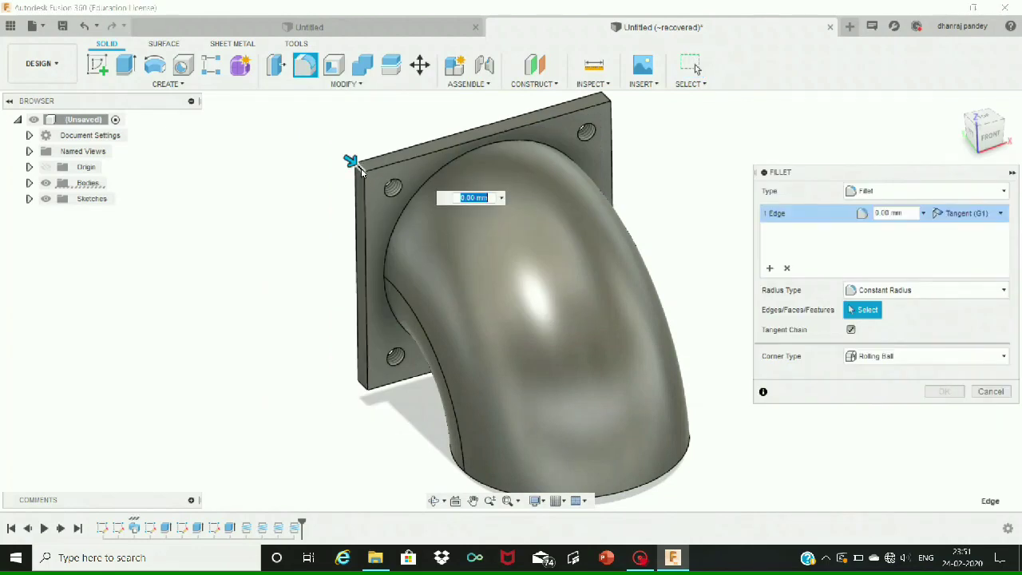
left_click(608, 99)
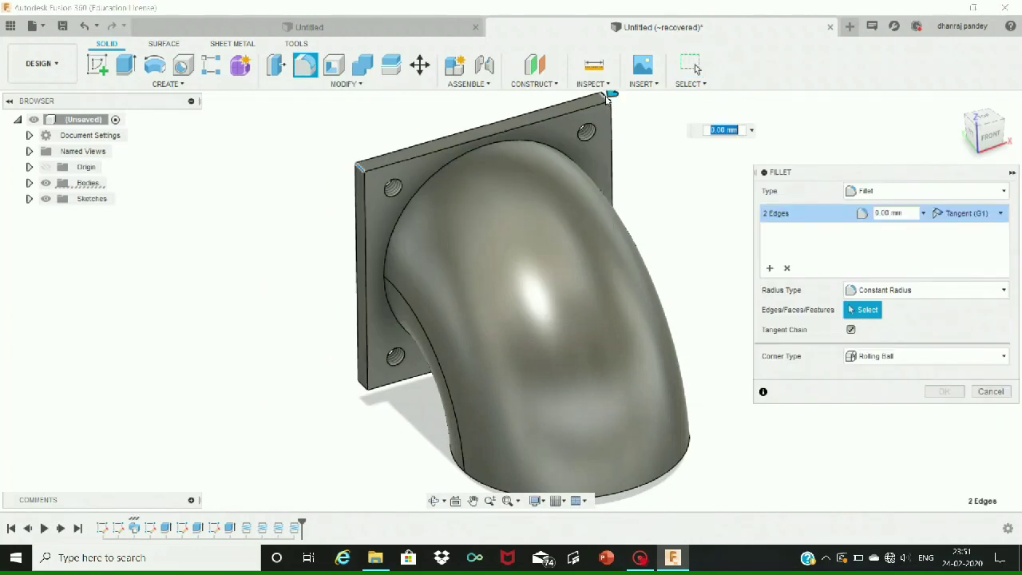
left_click_drag(608, 94, 604, 99)
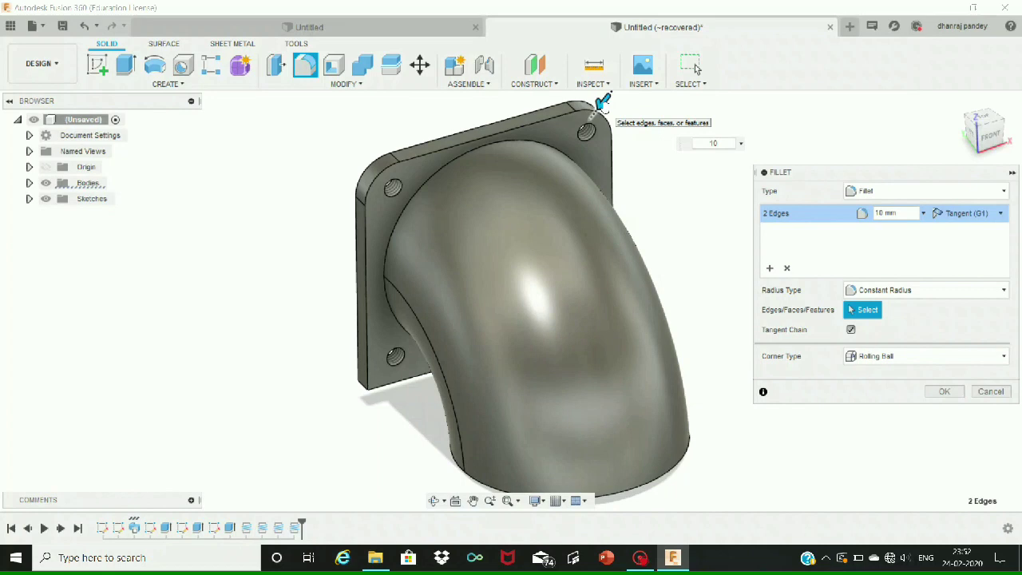
key("Return")
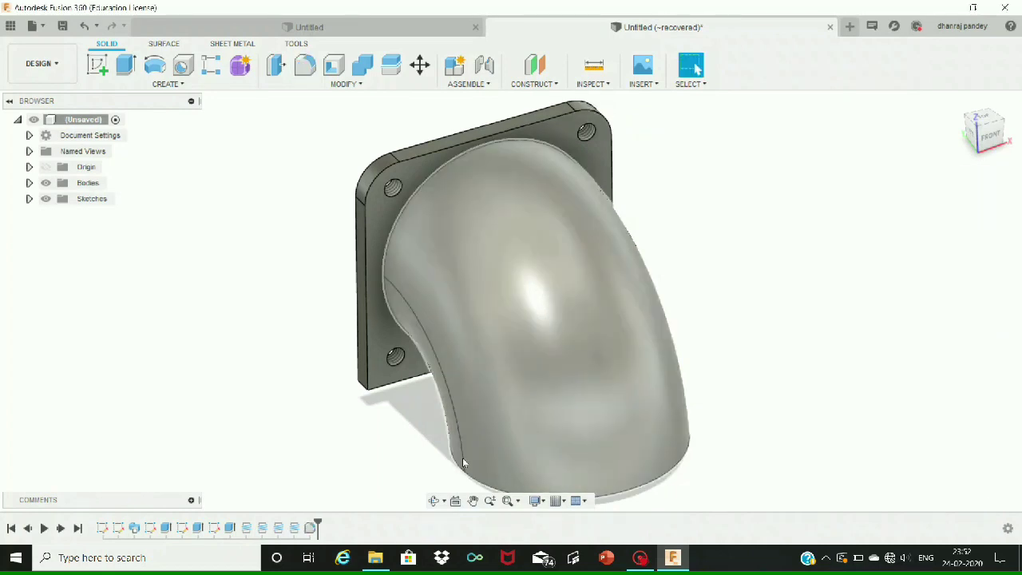
Fillet the flange's remaining left and right corner edges at 10 mm
left_click_drag(430, 468, 400, 236)
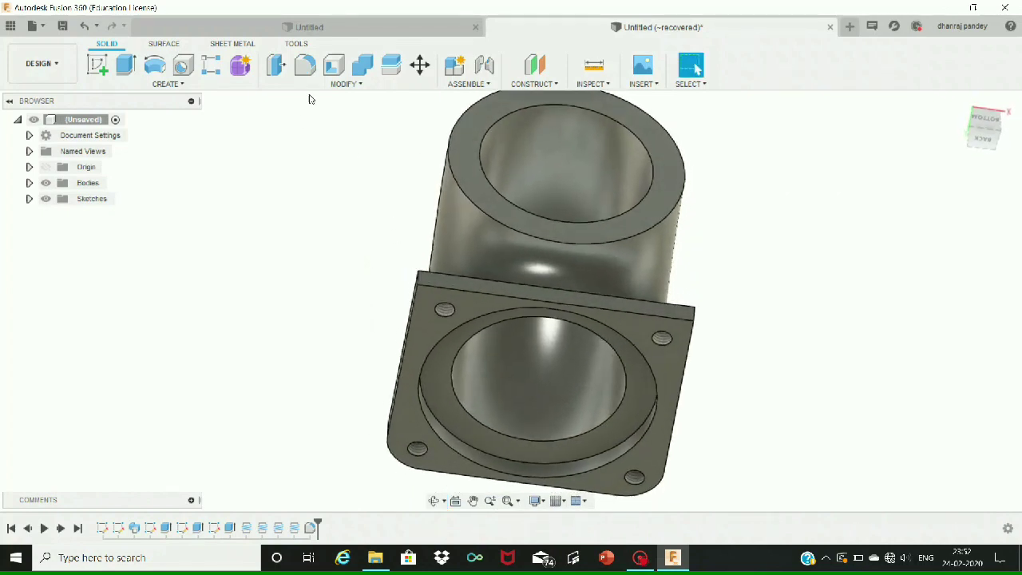
left_click(346, 84)
left_click(281, 112)
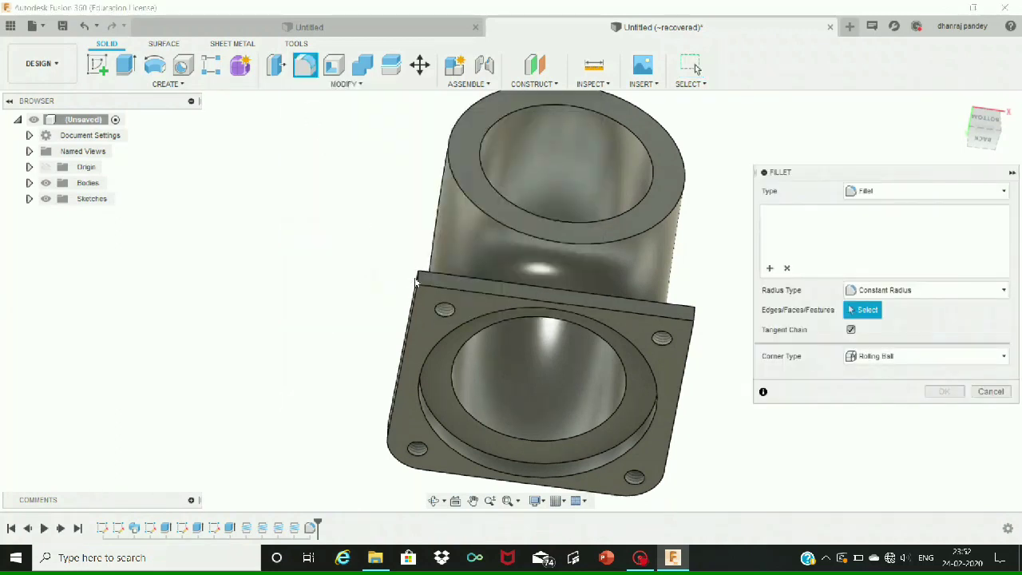
left_click(418, 279)
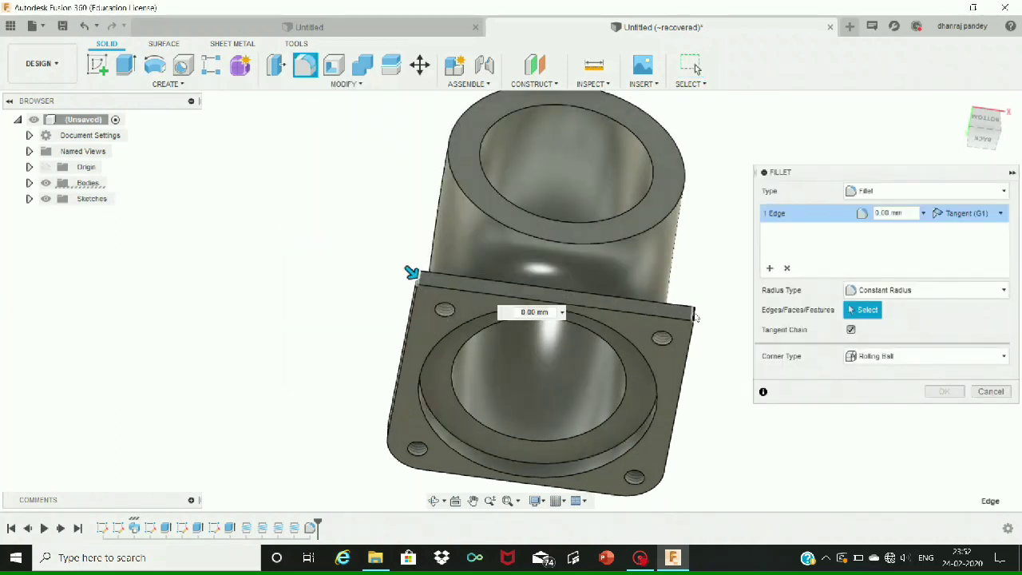
left_click(692, 313)
type("10")
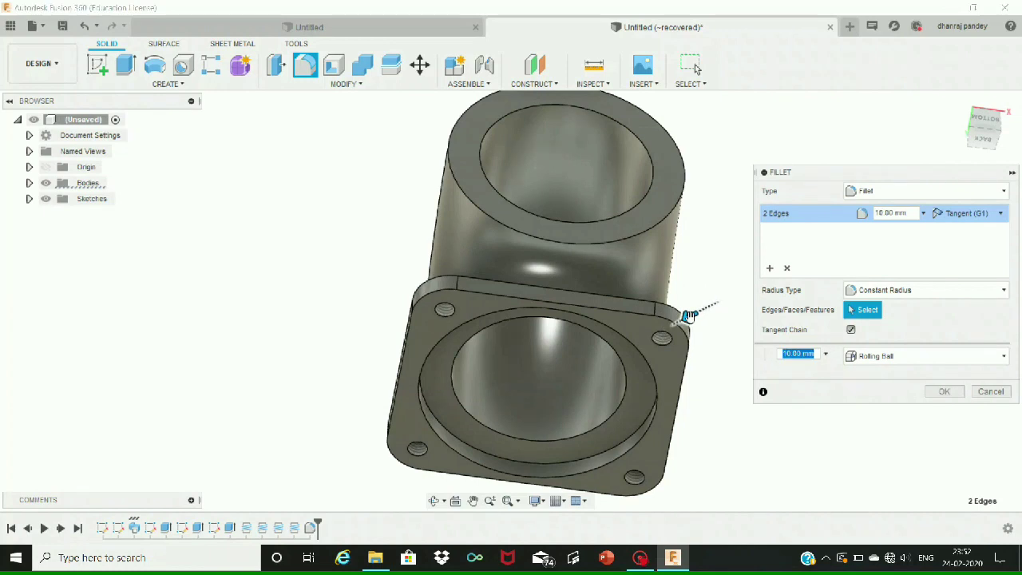
key("Return")
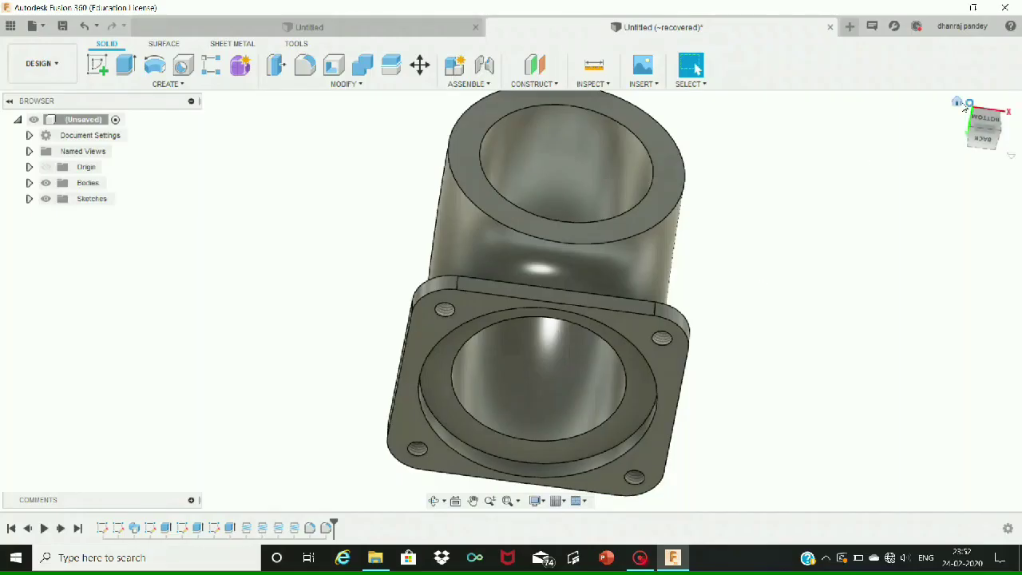
left_click(960, 104)
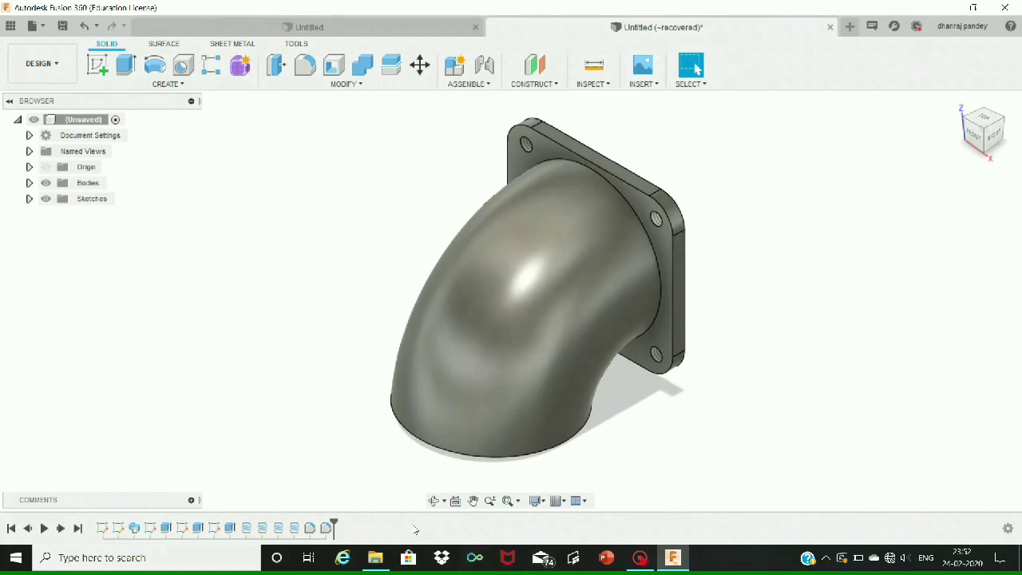
Assign the Metal material Aluminum, Anodized Blue to the elbow body
left_click(431, 501)
left_click_drag(418, 486, 322, 213)
key("Escape")
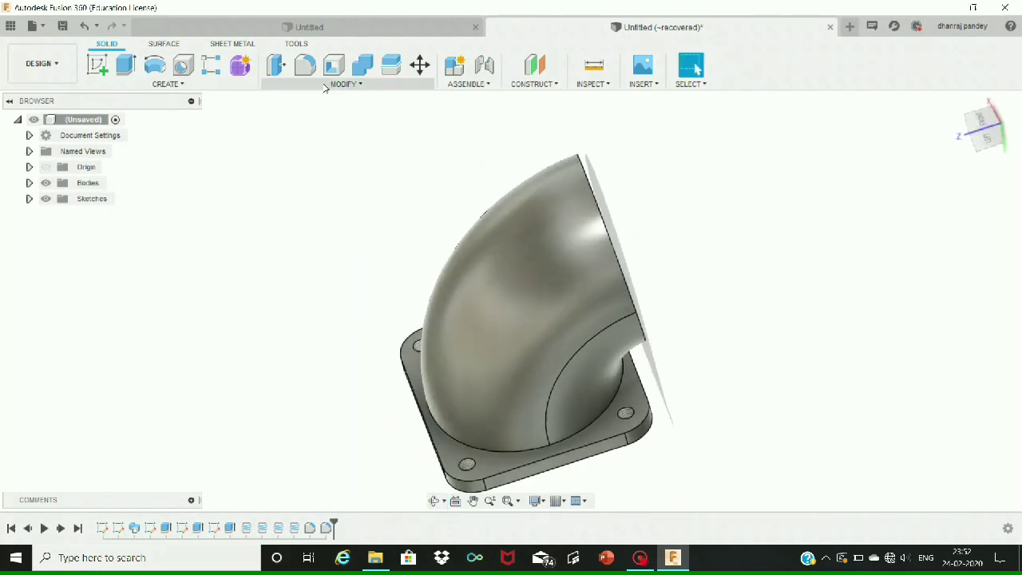
left_click(345, 84)
left_click(301, 342)
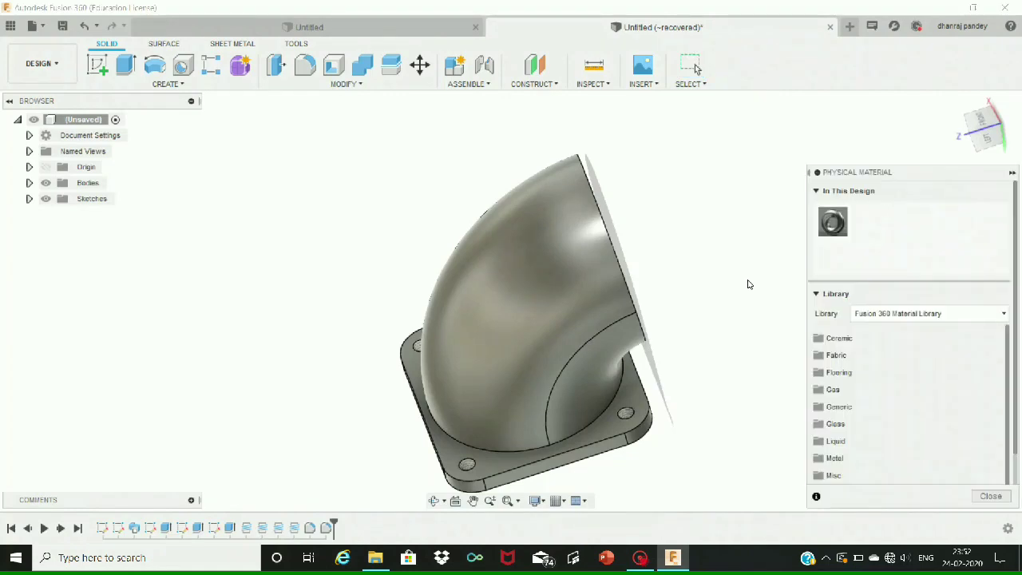
scroll(868, 360, "down", 2)
scroll(865, 362, "down", 1)
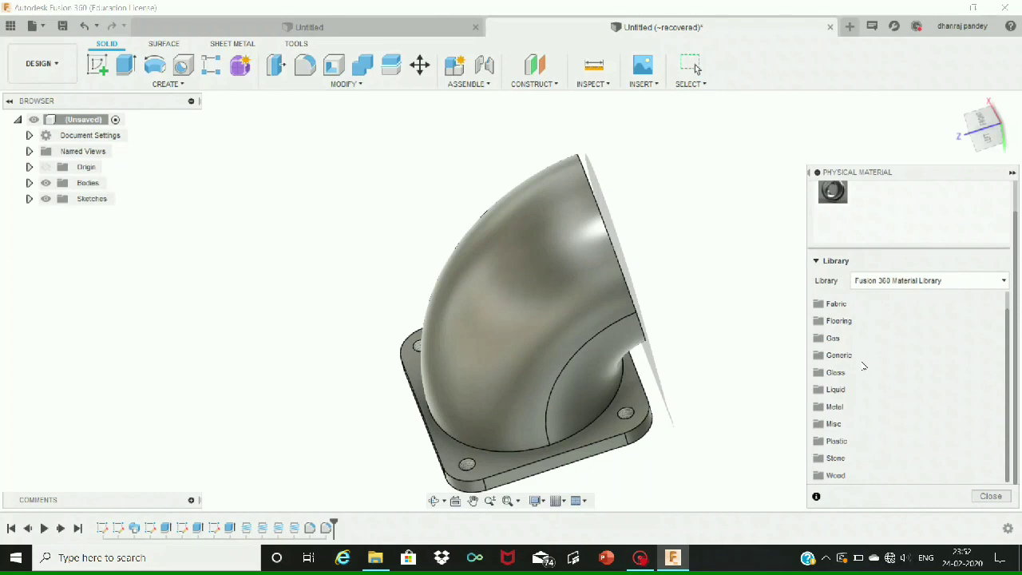
scroll(846, 321, "up", 2)
left_click(838, 339)
scroll(841, 368, "down", 2)
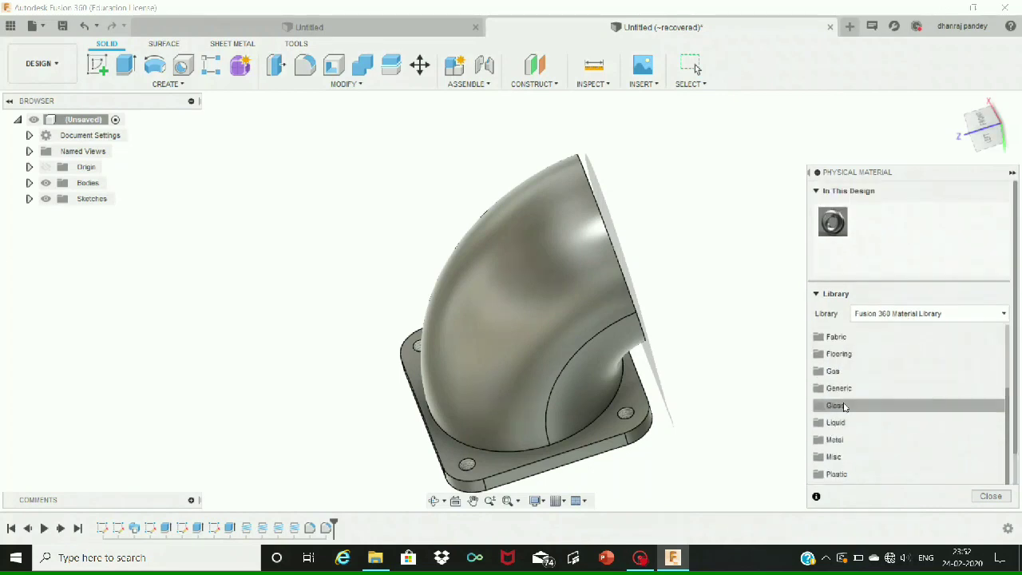
scroll(845, 412, "down", 1)
left_click(845, 408)
scroll(854, 404, "down", 6)
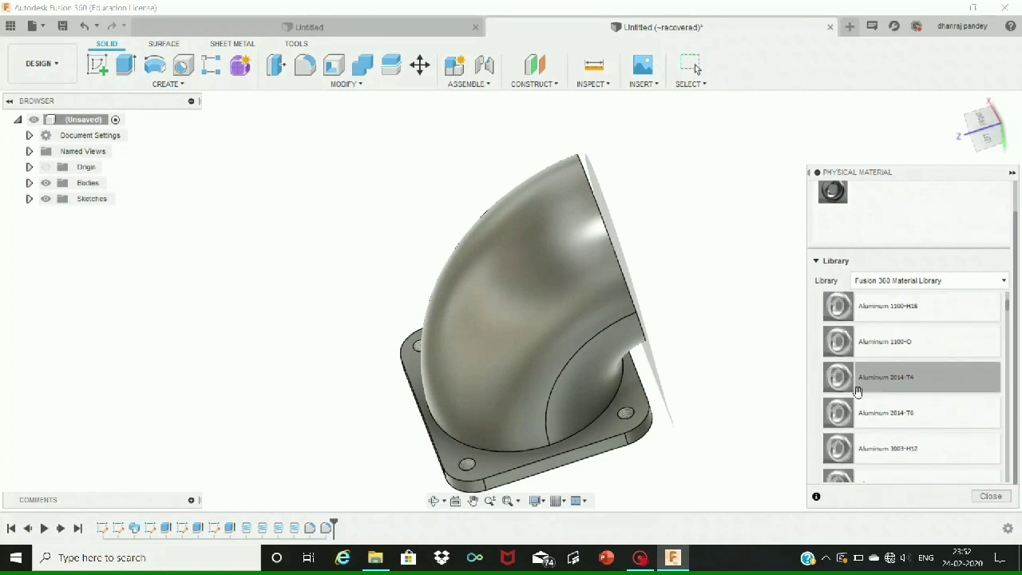
scroll(858, 398, "down", 8)
scroll(859, 394, "up", 5)
left_click_drag(649, 275, 583, 293)
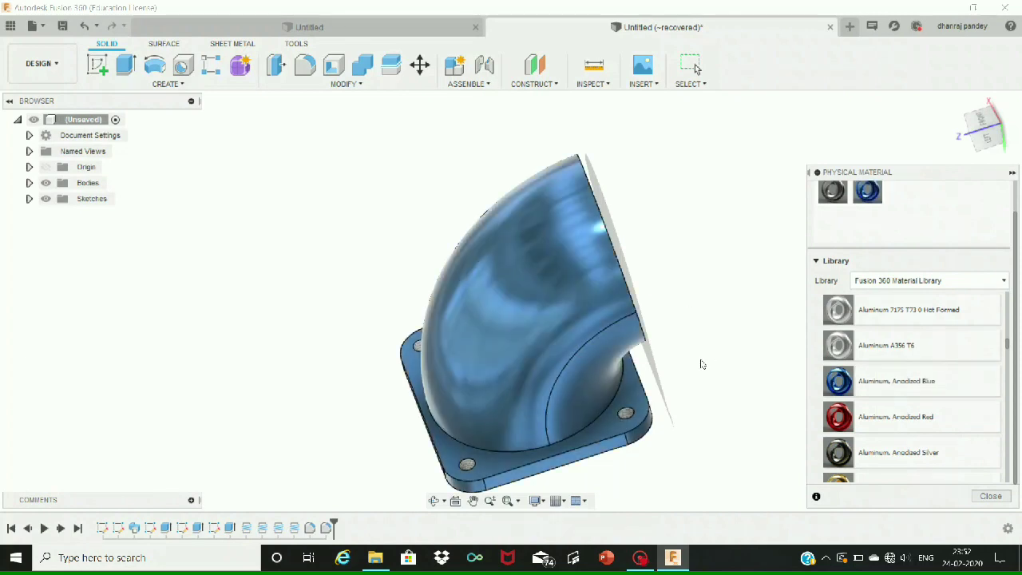
Collapse the Physical Material panel and switch to orbiting the view
left_click(818, 174)
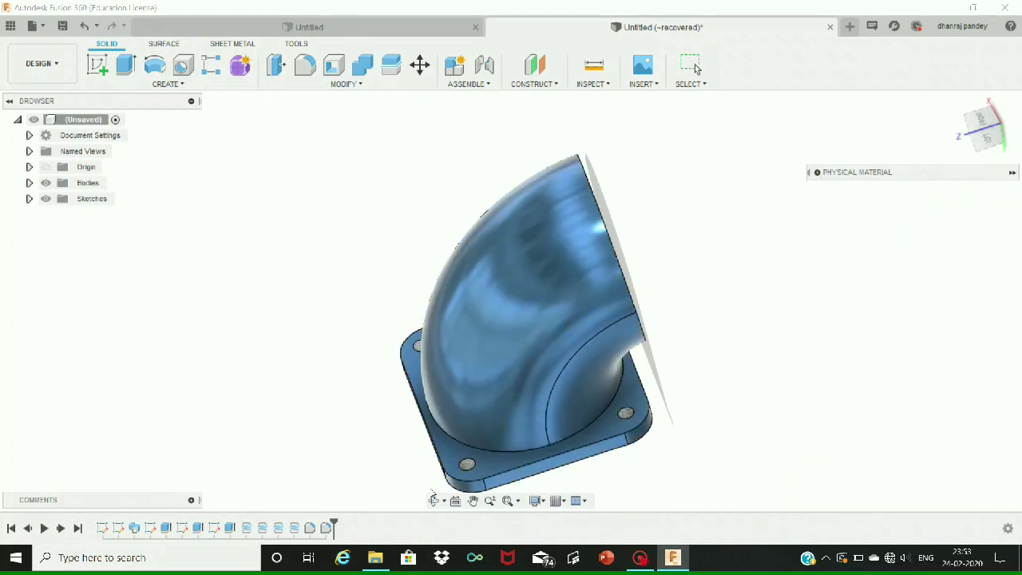
left_click(435, 501)
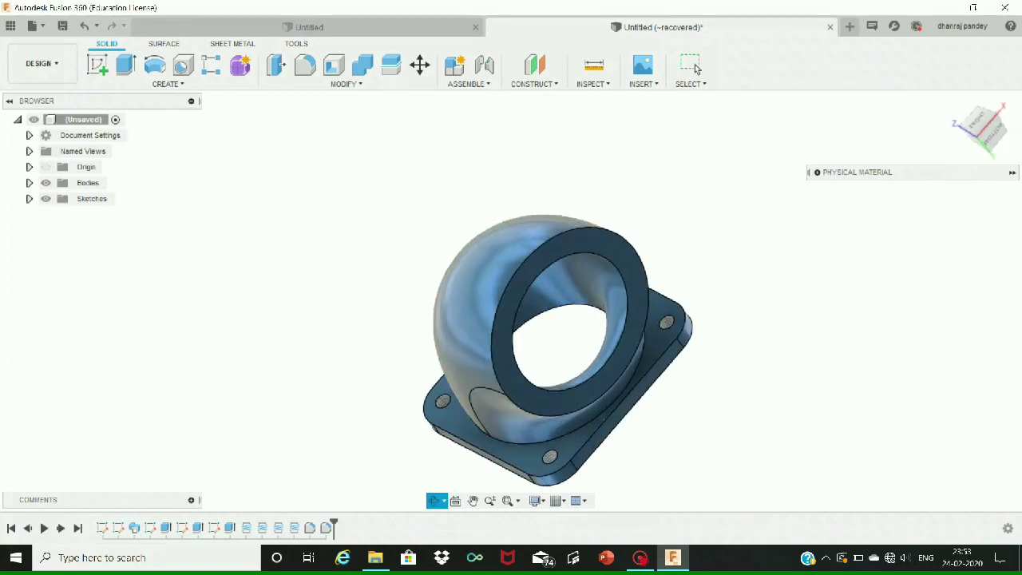